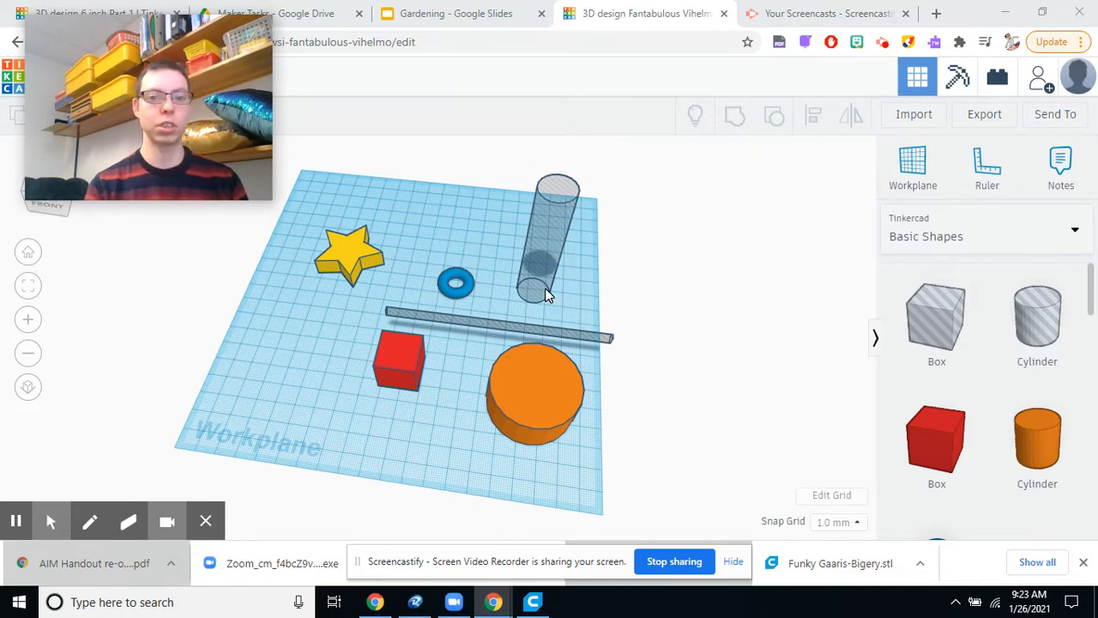
# Move the tall hole cylinder across the workplane until it runs through the middle of the orange cylinder.
pyautogui.click(545, 289)
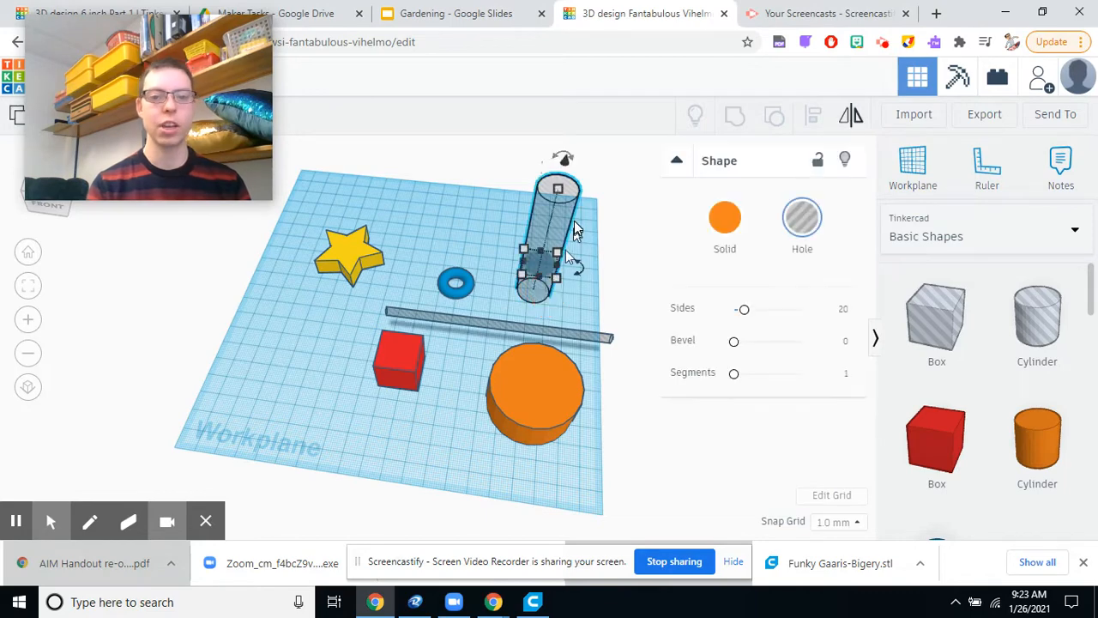
pyautogui.click(638, 445)
pyautogui.moveTo(637, 446); pyautogui.dragTo(512, 443, button='right')
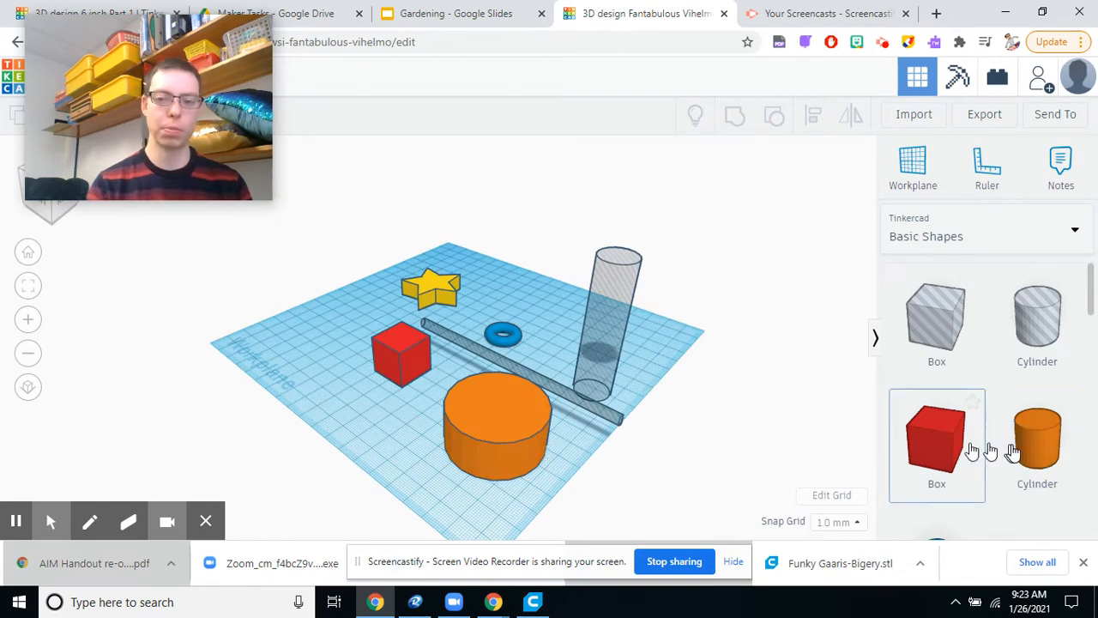
pyautogui.click(606, 355)
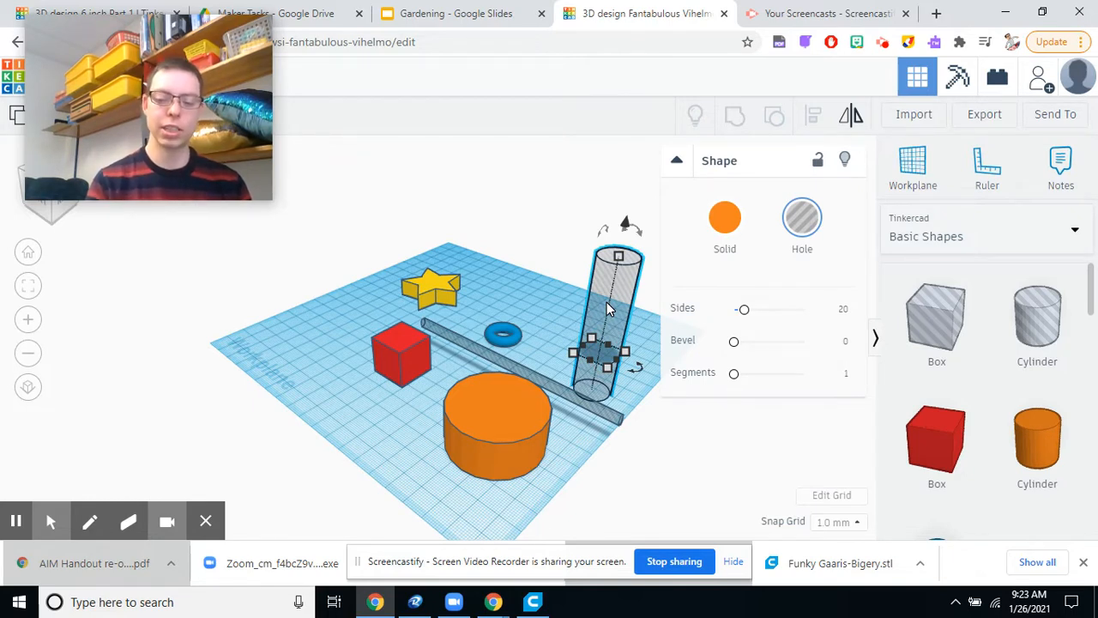
pyautogui.press('Down')
pyautogui.press('Down')
pyautogui.press('Down')
pyautogui.press('Down')
pyautogui.press('Down')
pyautogui.press('Down')
pyautogui.press('Down')
pyautogui.press('Down')
pyautogui.press('Down')
pyautogui.press('Down')
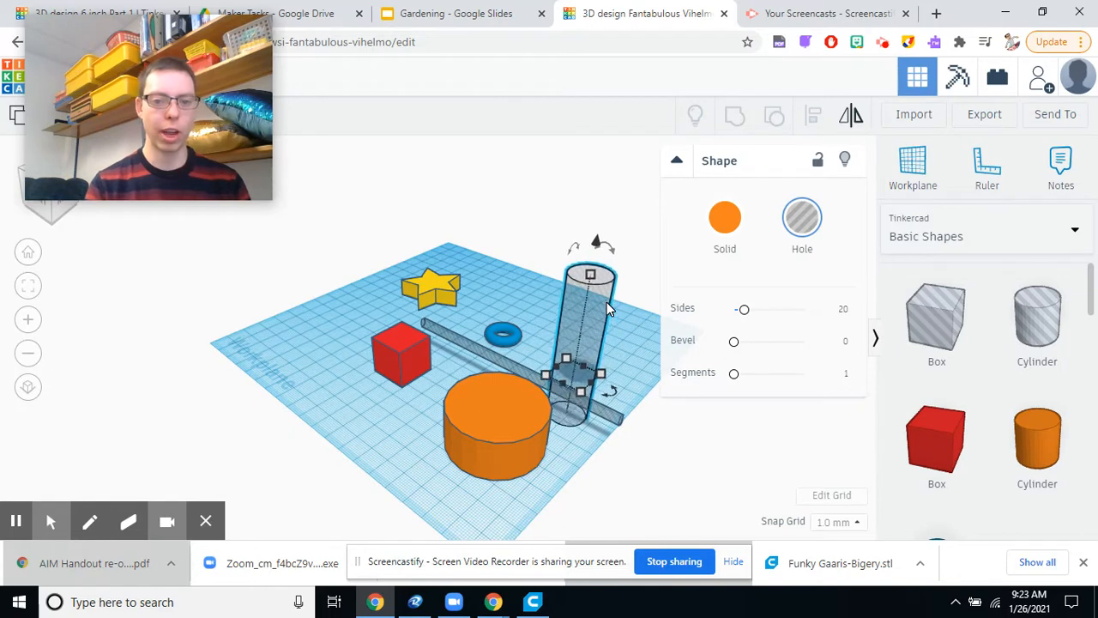
pyautogui.press('Down')
pyautogui.press('Down')
pyautogui.press('Down')
pyautogui.press('Down')
pyautogui.press('Down')
pyautogui.press('Down')
pyautogui.press('Down')
pyautogui.press('Down')
pyautogui.press('Down')
pyautogui.press('Down')
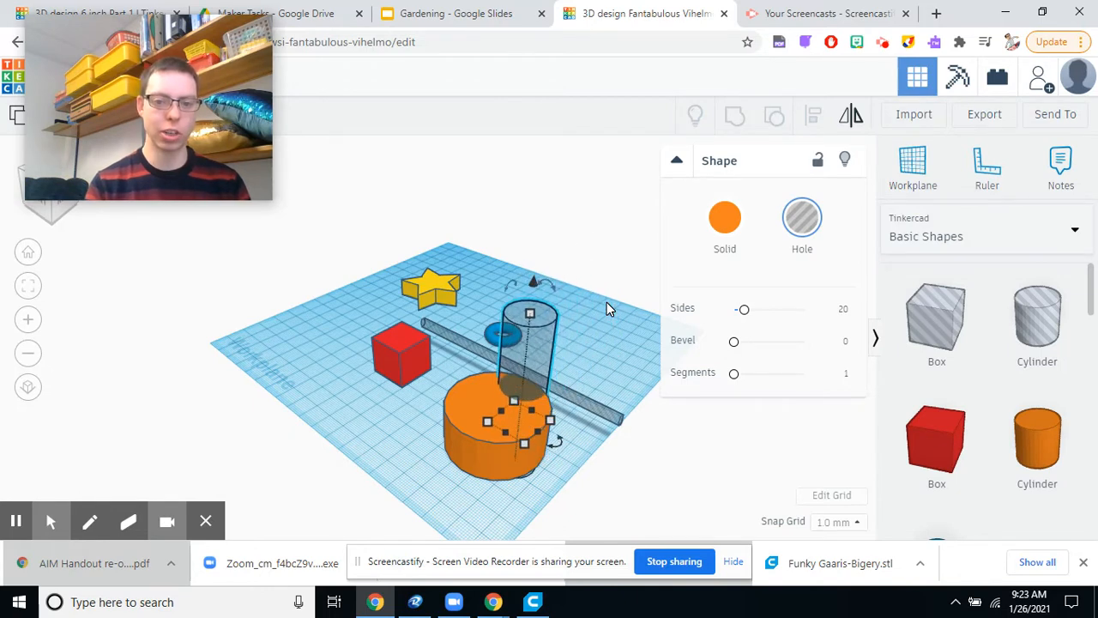
pyautogui.press('Down')
pyautogui.press('Down')
pyautogui.press('Down')
pyautogui.press('Down')
pyautogui.press('Down')
pyautogui.press('Down')
pyautogui.press('Down')
pyautogui.press('Down')
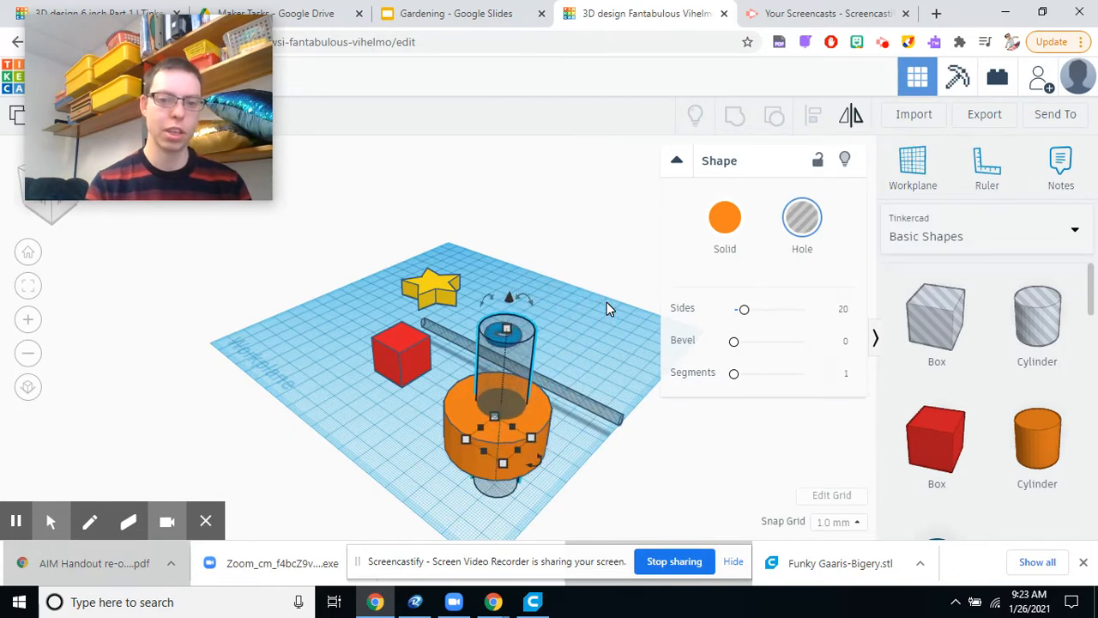
pyautogui.press('Down')
pyautogui.press('Down')
pyautogui.press('Down')
pyautogui.press('Down')
pyautogui.press('Up')
pyautogui.press('Up')
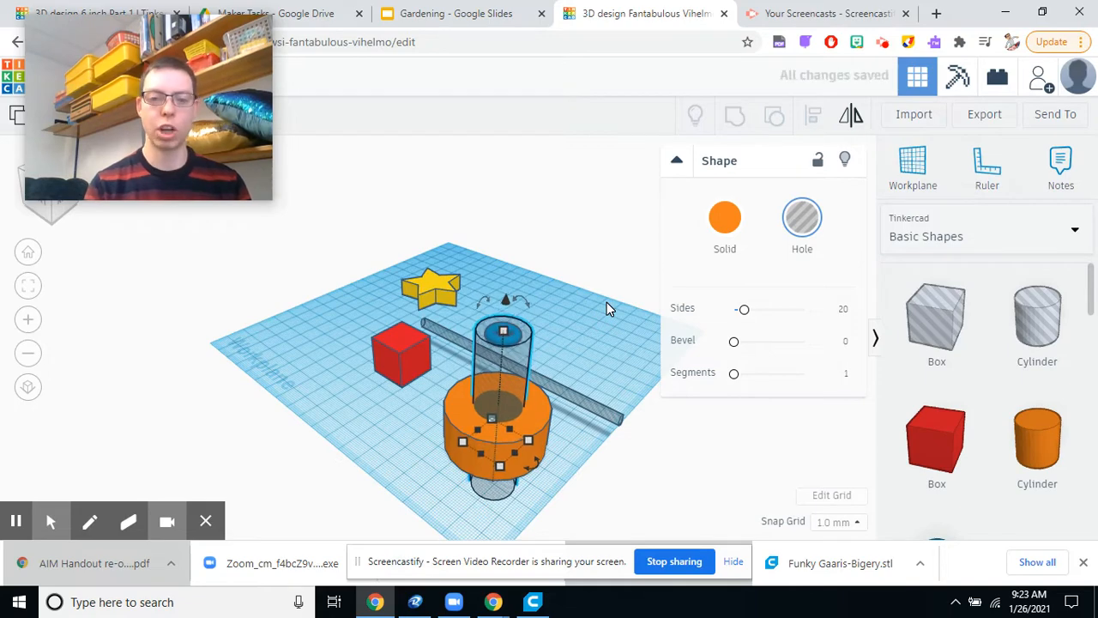
# Group the orange cylinder with the tall hole cylinder to cut a vertical hole through it.
pyautogui.click(649, 472)
pyautogui.moveTo(497, 416); pyautogui.dragTo(520, 439, button='right')
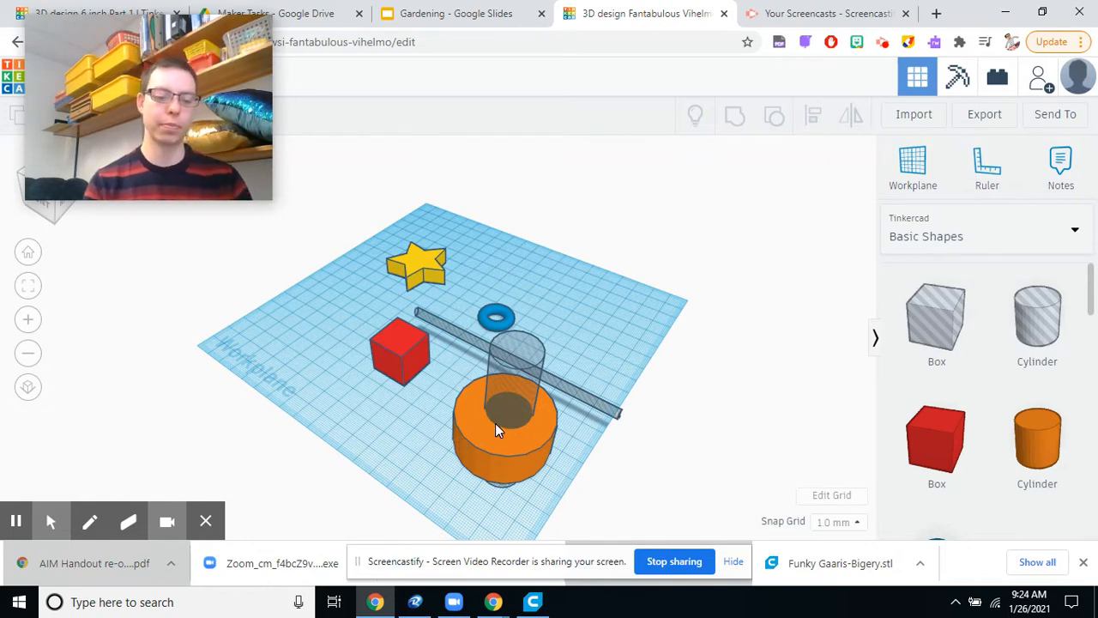
pyautogui.moveTo(618, 429); pyautogui.dragTo(596, 479, button='right')
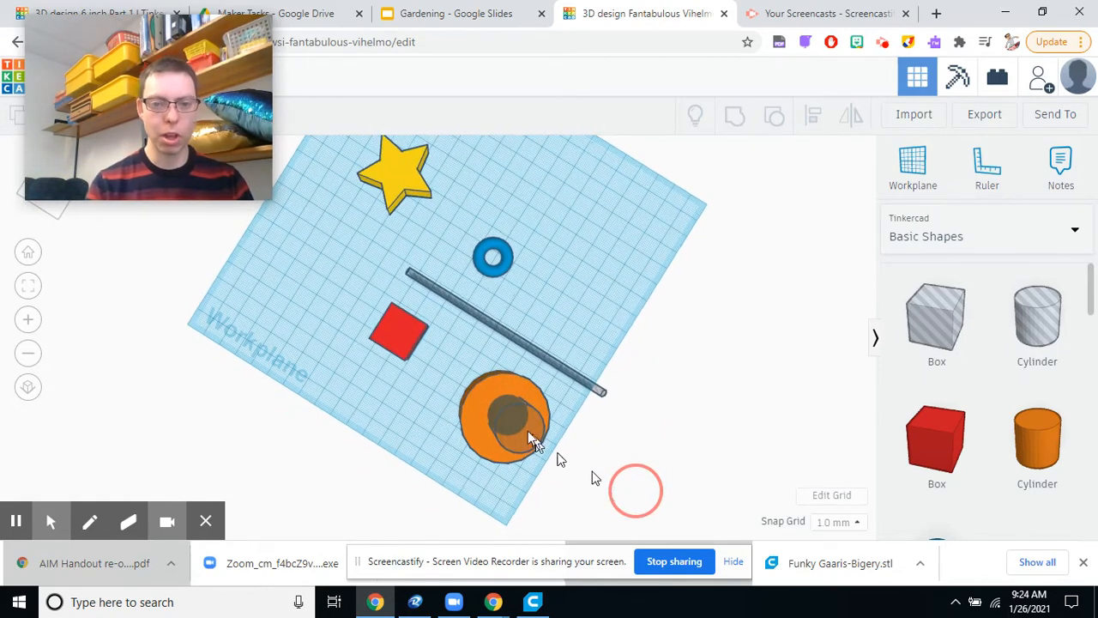
pyautogui.moveTo(598, 402); pyautogui.dragTo(725, 382, button='right')
pyautogui.moveTo(468, 314); pyautogui.dragTo(643, 466)
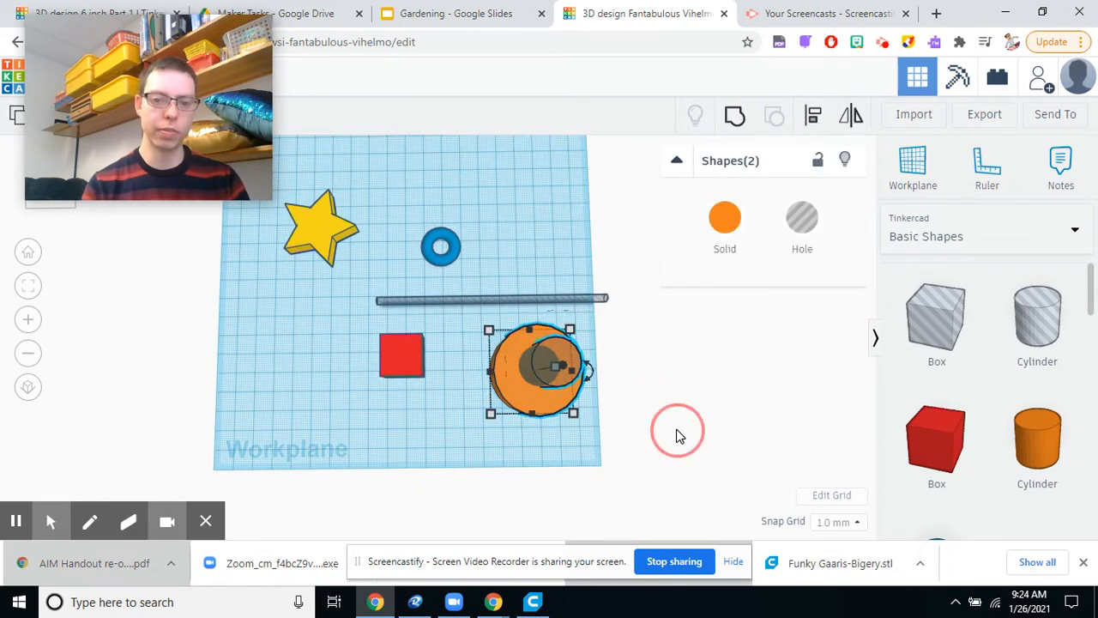
pyautogui.click(556, 375)
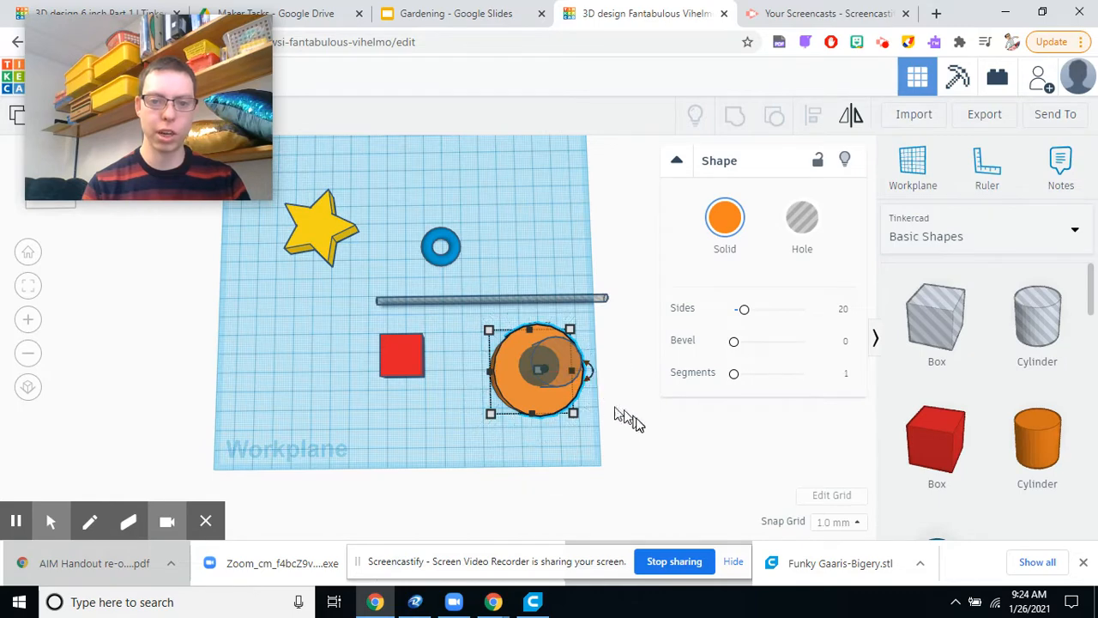
pyautogui.moveTo(635, 412); pyautogui.dragTo(605, 371, button='right')
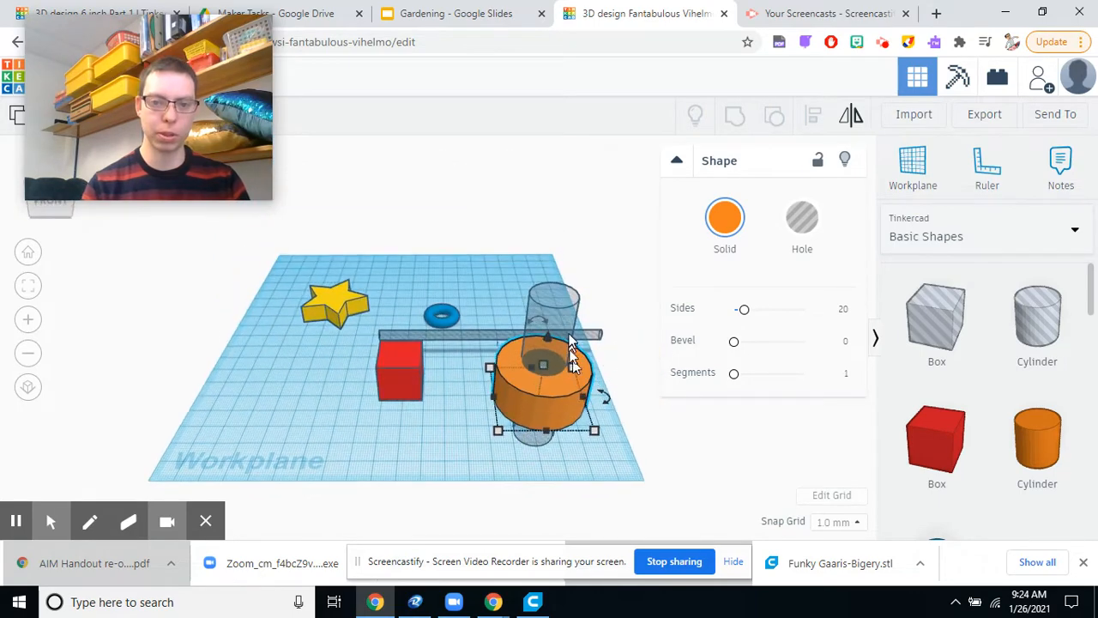
pyautogui.keyDown('shift'); pyautogui.click(570, 320); pyautogui.keyUp('shift')
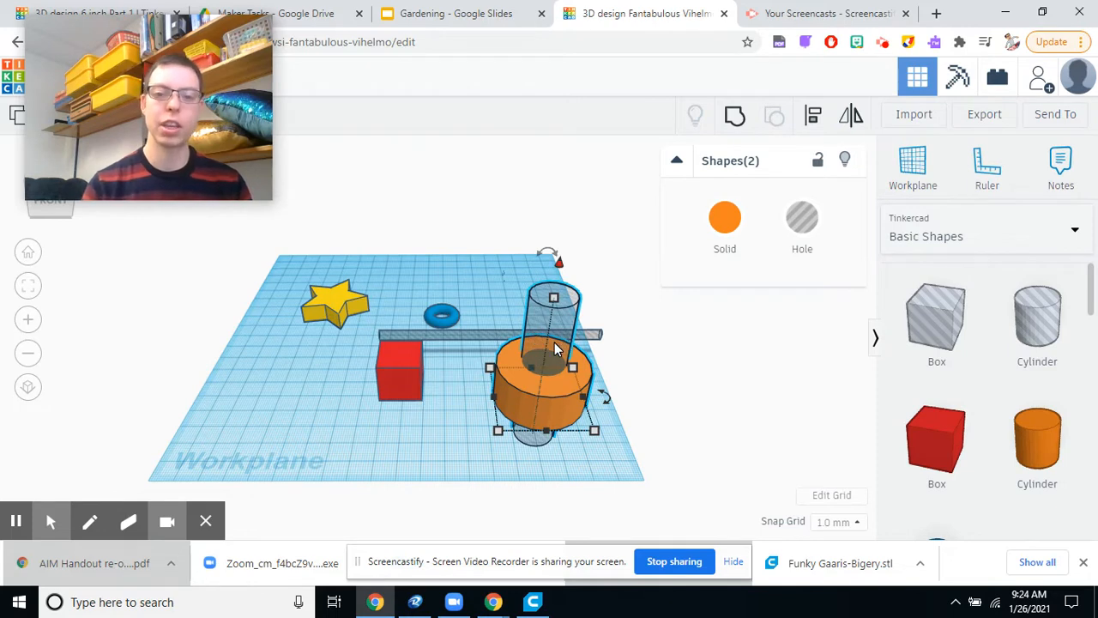
pyautogui.click(736, 120)
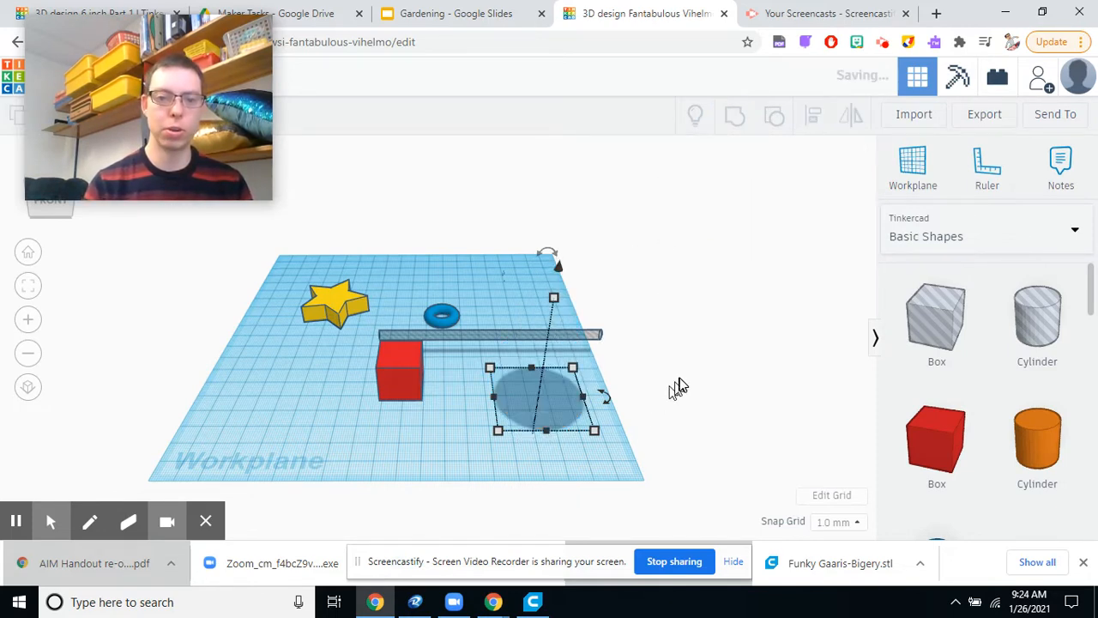
pyautogui.moveTo(660, 417); pyautogui.dragTo(637, 450, button='right')
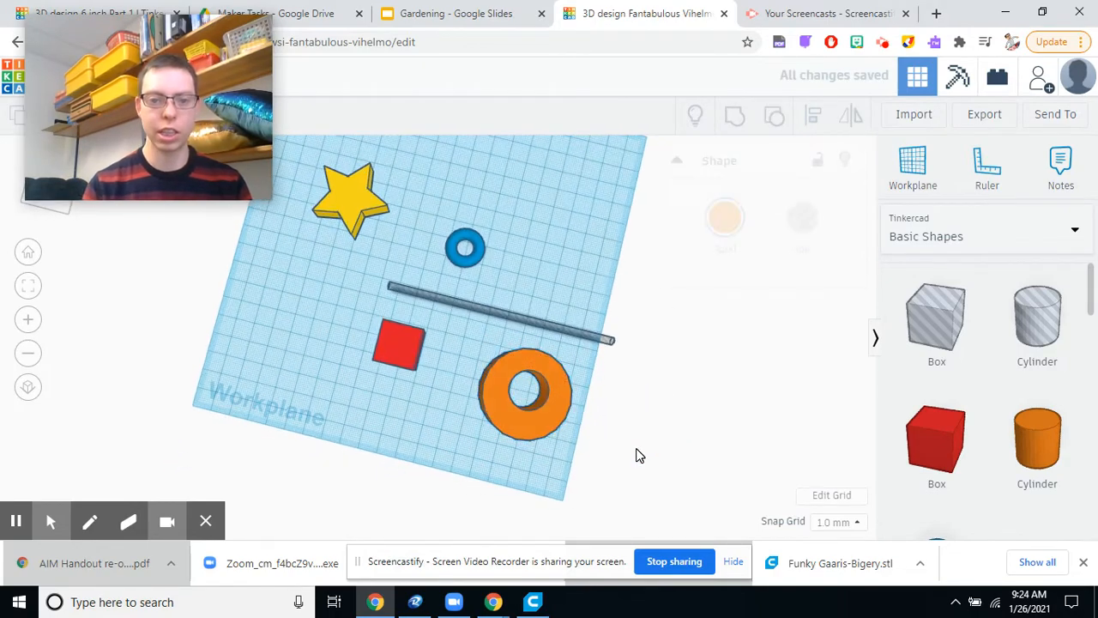
pyautogui.moveTo(692, 409); pyautogui.dragTo(528, 398, button='right')
pyautogui.moveTo(627, 429); pyautogui.dragTo(523, 351, button='right')
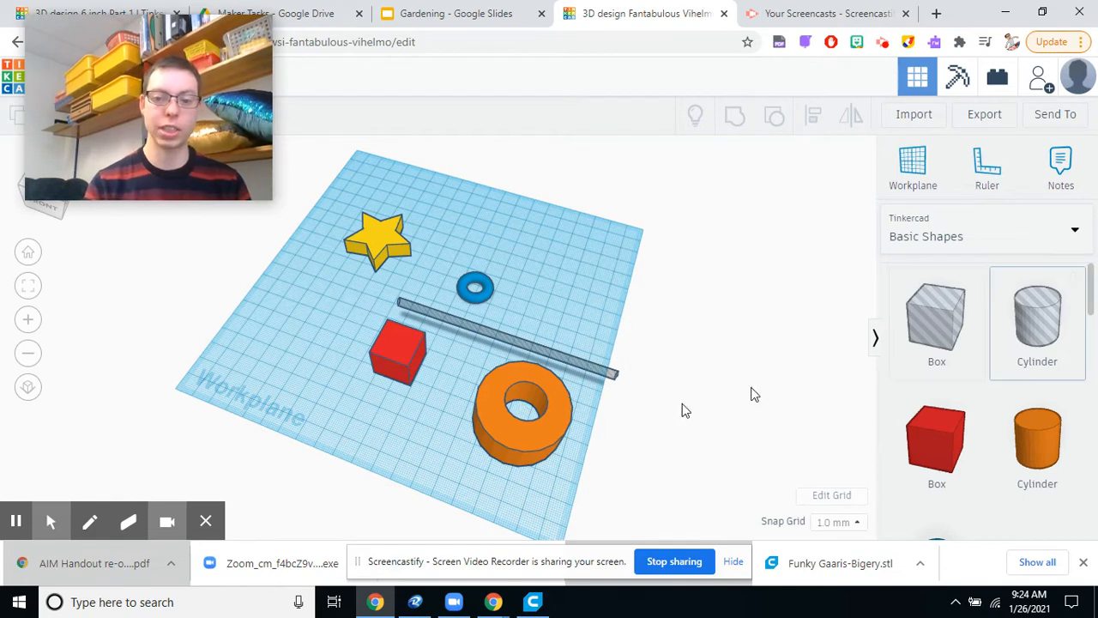
# Ungroup the orange cylinder from its hole cylinder, and undo the ungrouping.
pyautogui.click(502, 454)
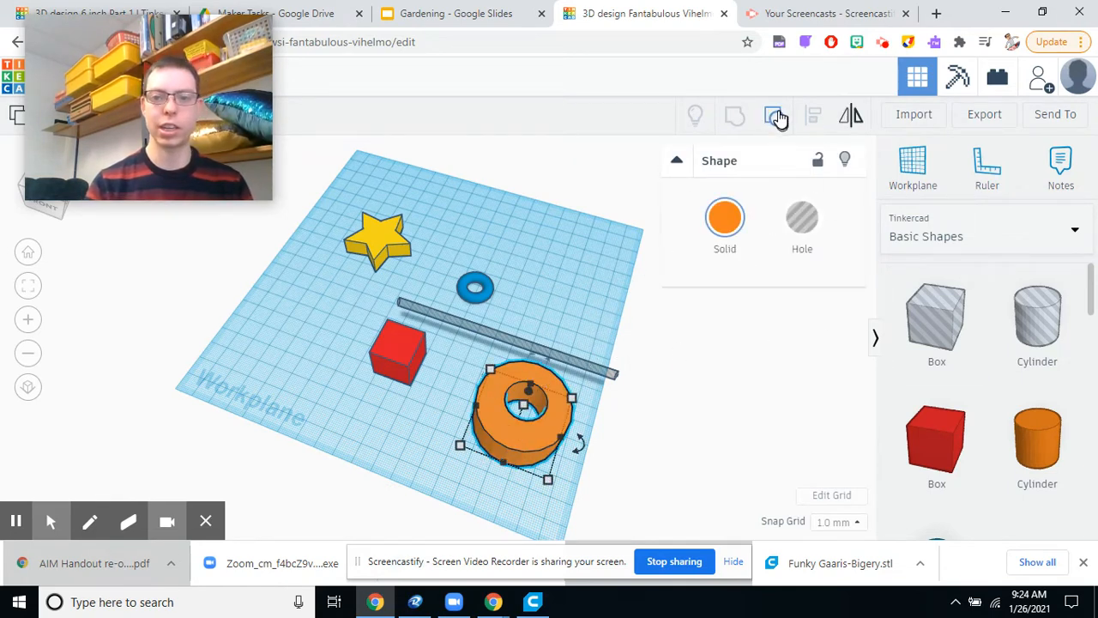
pyautogui.click(777, 118)
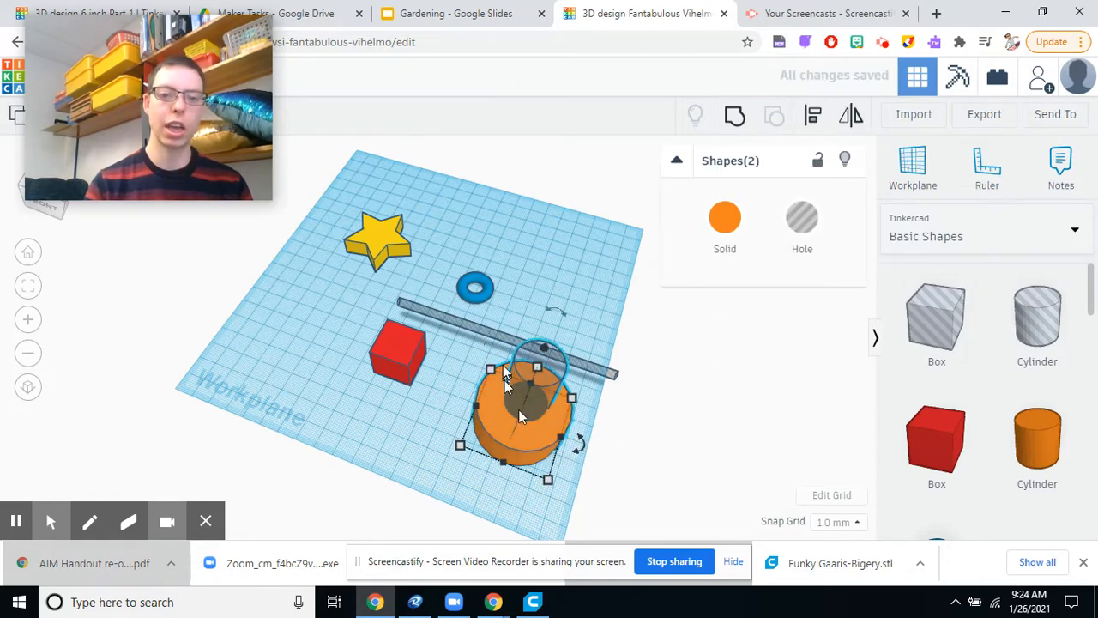
pyautogui.click(691, 439)
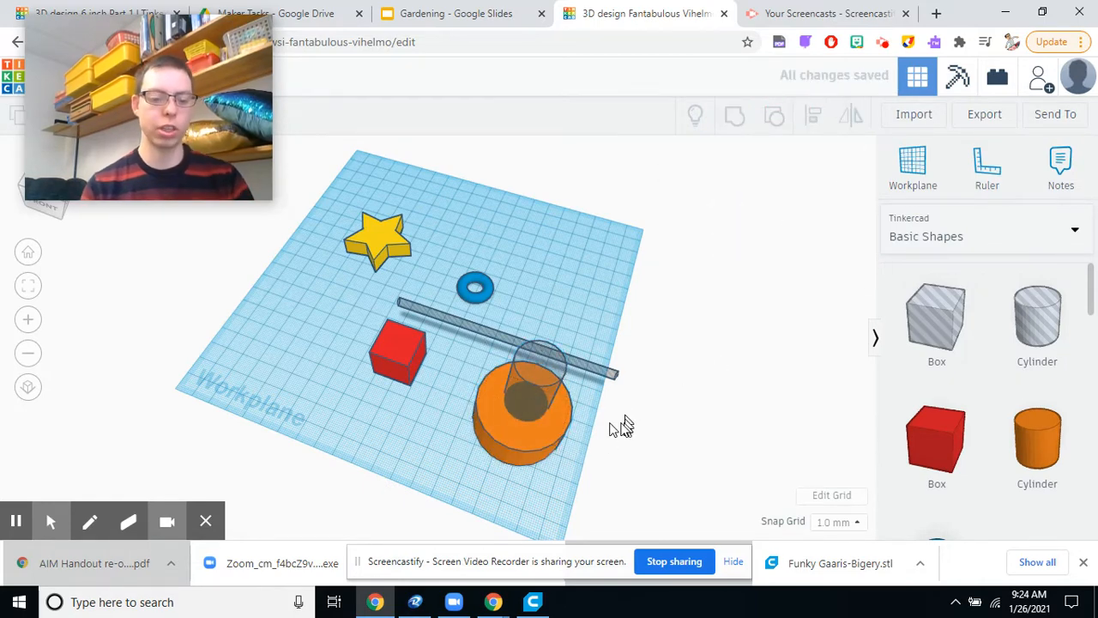
pyautogui.hotkey('ctrl', 'z')
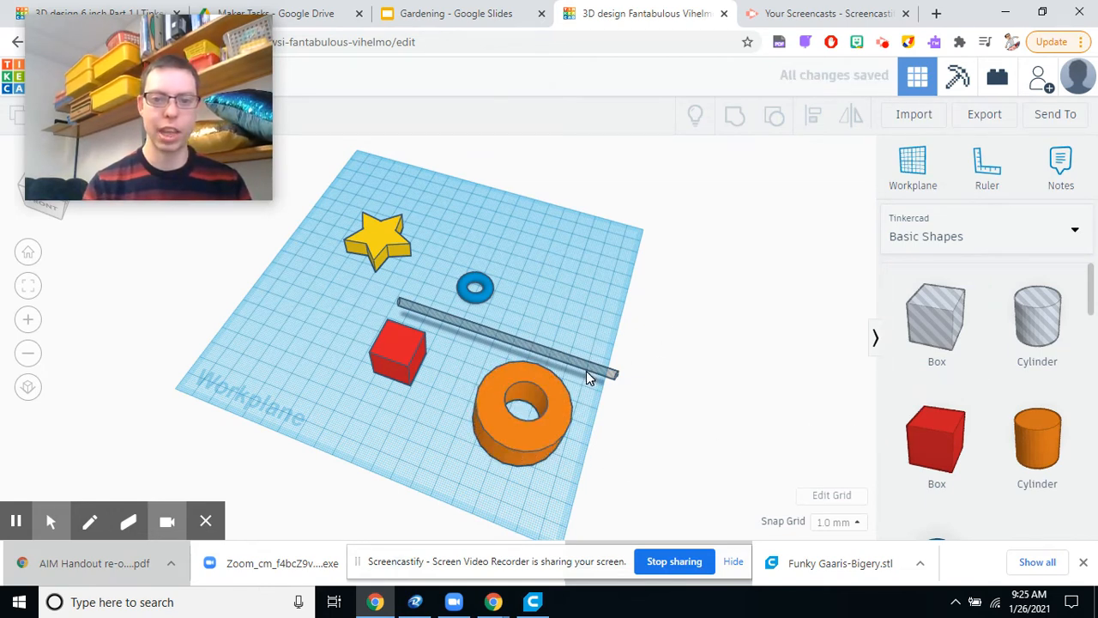
# Move the thin horizontal hole rod sideways so it passes through the orange cylinder.
pyautogui.moveTo(600, 387); pyautogui.dragTo(539, 365, button='right')
pyautogui.press('Left')
pyautogui.press('Left')
pyautogui.press('Left')
pyautogui.press('Left')
pyautogui.press('Left')
pyautogui.press('Left')
pyautogui.press('Left')
pyautogui.press('Left')
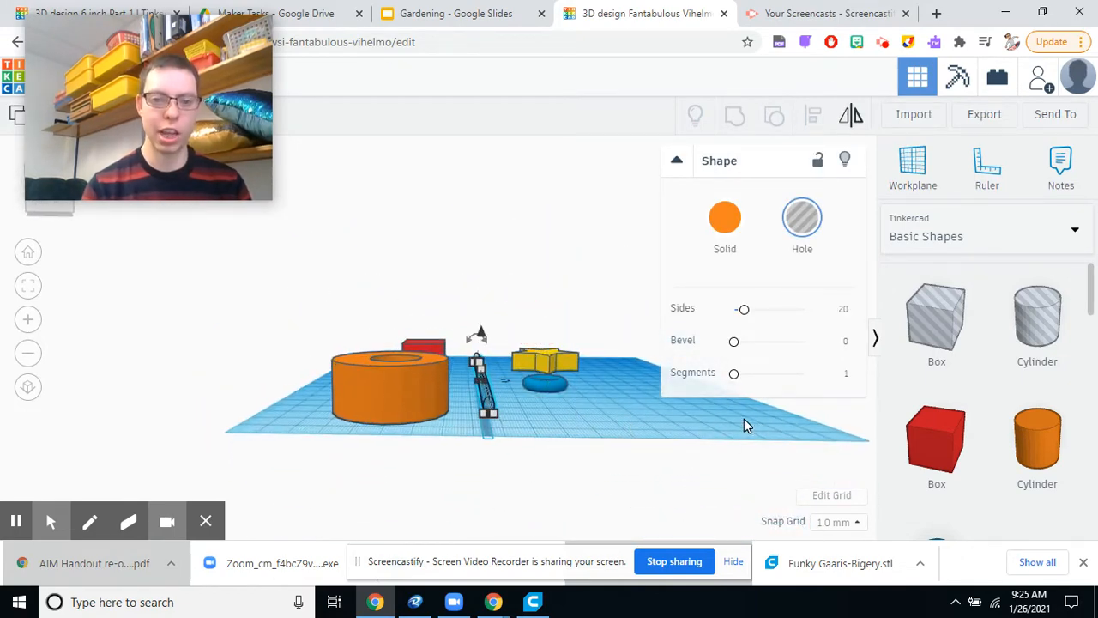
pyautogui.press('Left')
pyautogui.press('Left')
pyautogui.press('Left')
pyautogui.press('Left')
pyautogui.press('Left')
pyautogui.press('Left')
pyautogui.press('Left')
pyautogui.press('Left')
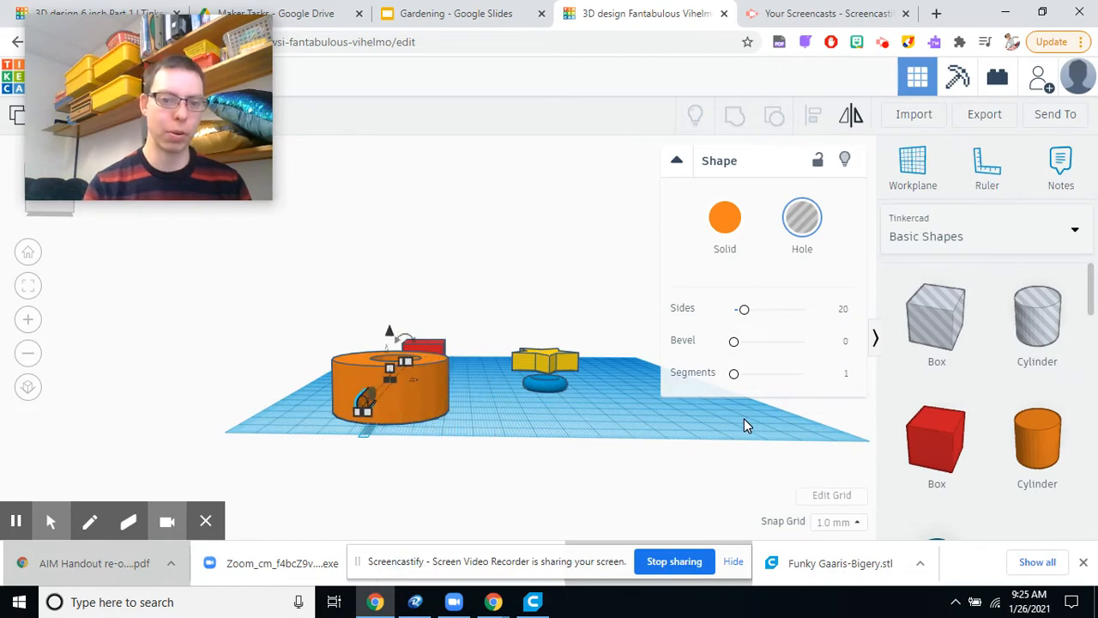
# Group the thin hole rod with the orange cylinder to cut a small hole through its side.
pyautogui.moveTo(743, 418); pyautogui.dragTo(603, 487, button='right')
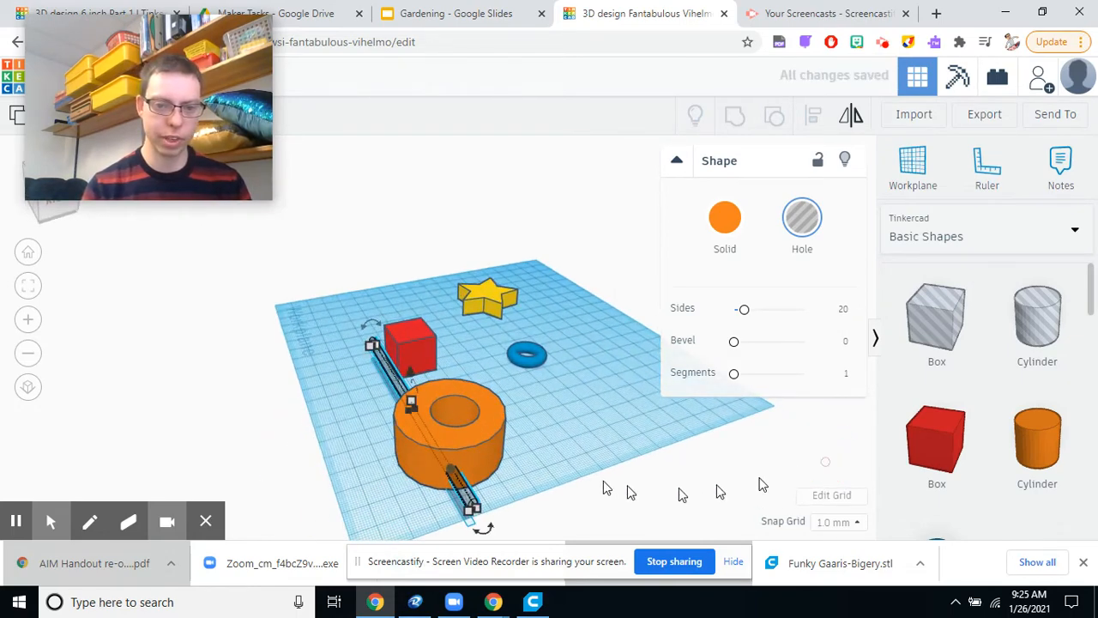
pyautogui.keyDown('shift'); pyautogui.click(495, 436); pyautogui.keyUp('shift')
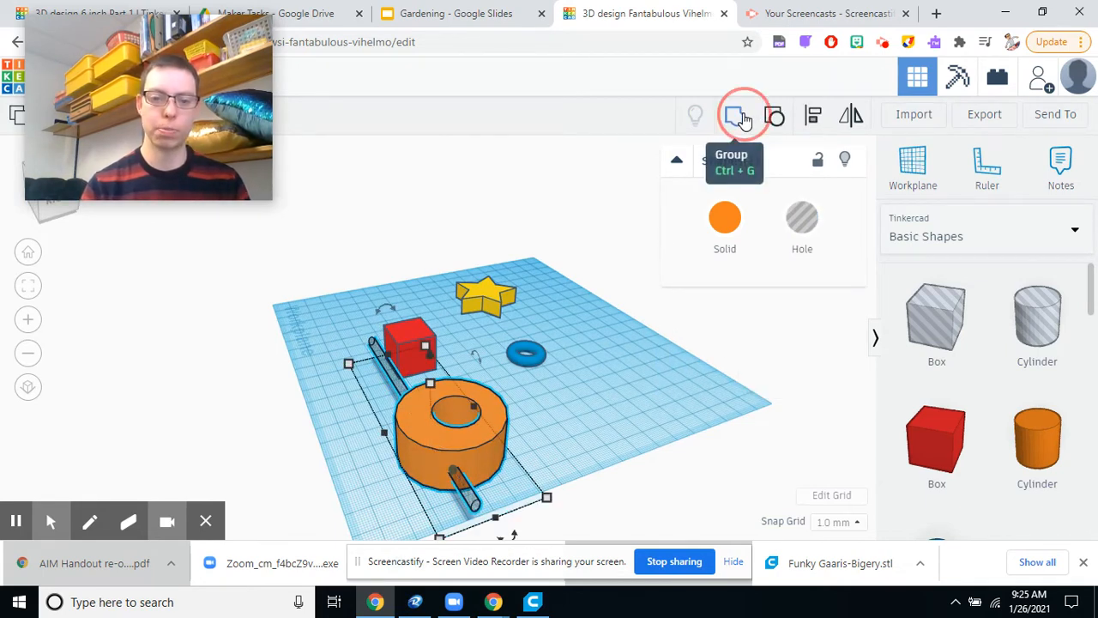
pyautogui.click(743, 119)
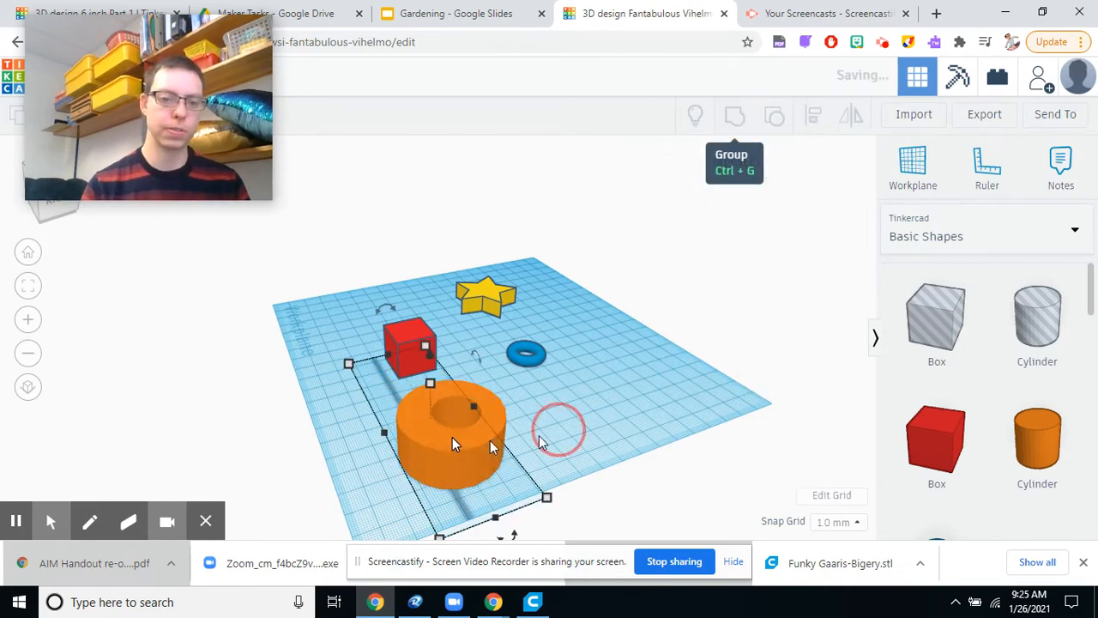
pyautogui.click(633, 490)
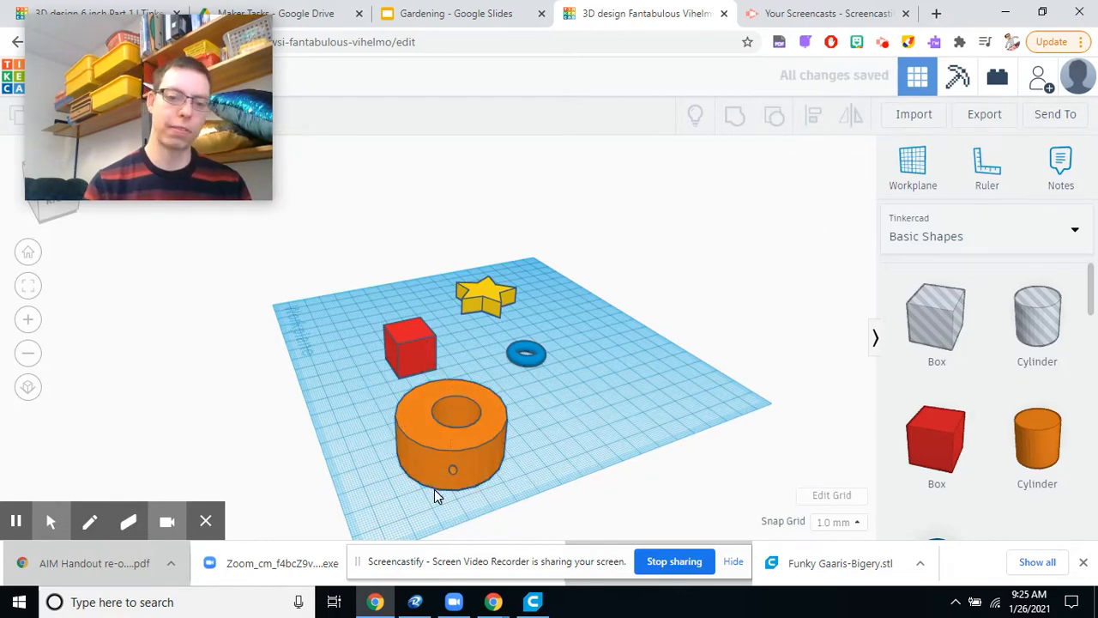
# Examine the vertical and side holes in the orange cylinder from several angles.
pyautogui.moveTo(434, 495); pyautogui.dragTo(385, 453, button='right')
pyautogui.scroll(5, 382, 391)
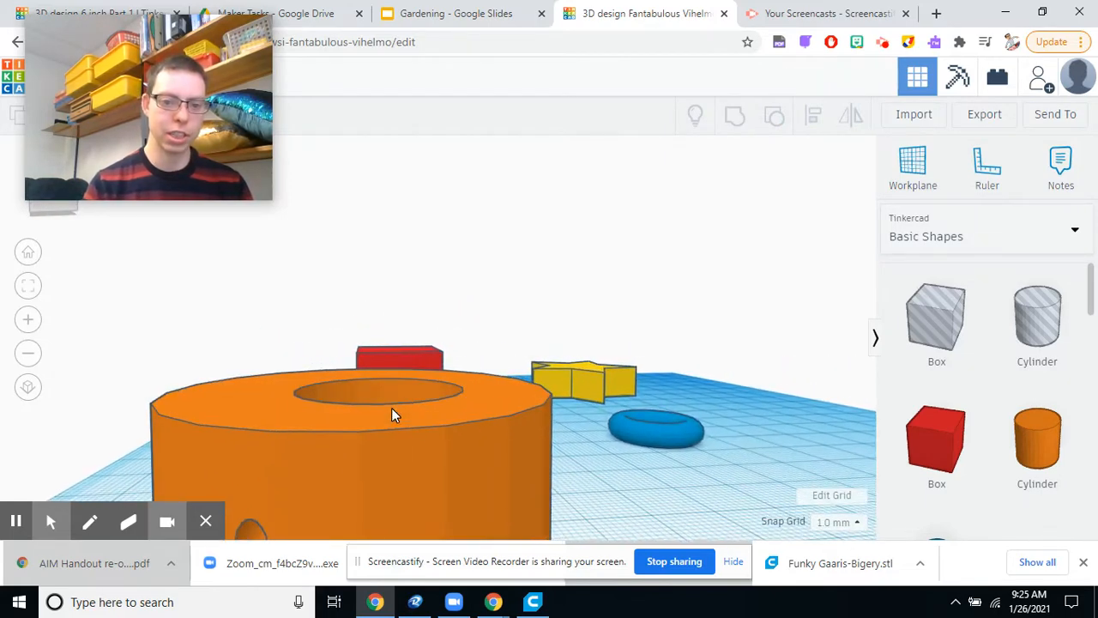
pyautogui.moveTo(391, 415); pyautogui.dragTo(594, 442, button='right')
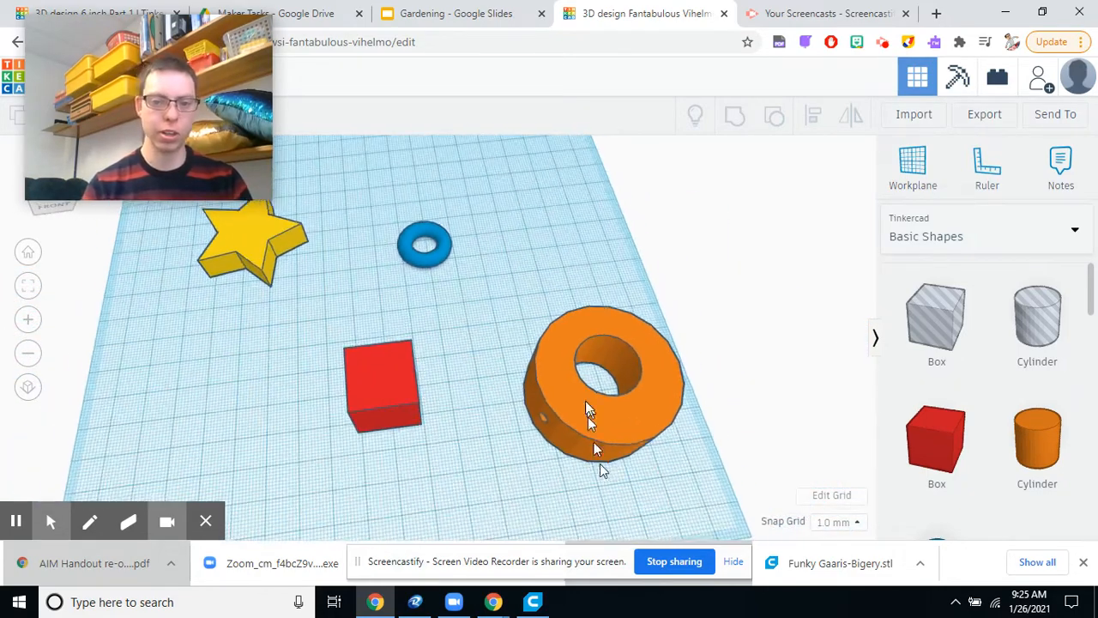
pyautogui.scroll(-5, 486, 321)
pyautogui.moveTo(502, 353); pyautogui.dragTo(578, 321, button='right')
pyautogui.scroll(3, 532, 272)
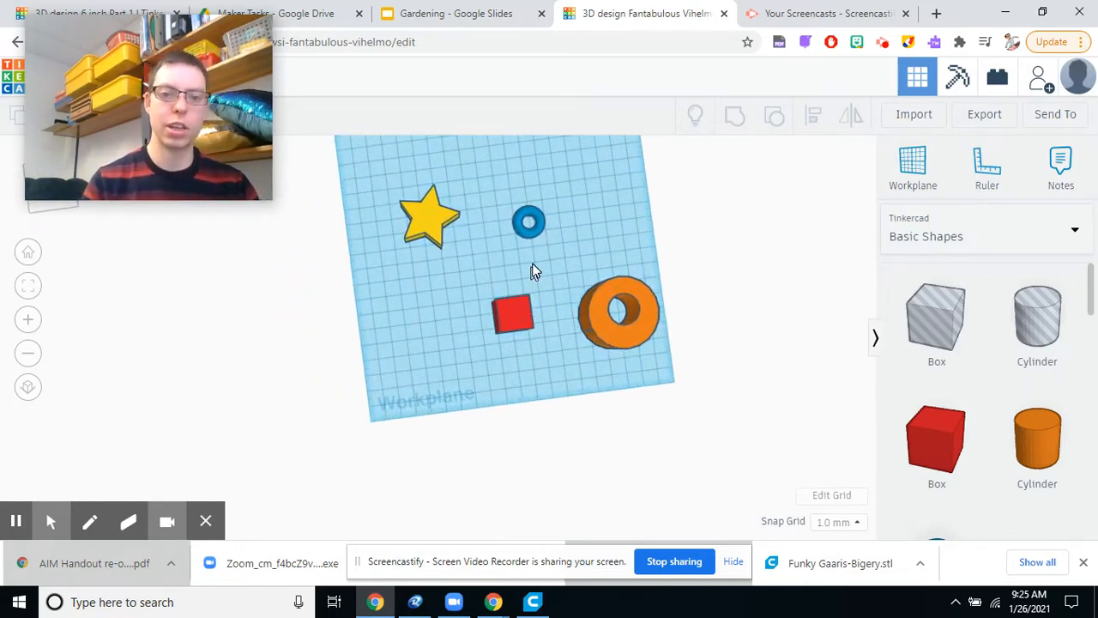
pyautogui.moveTo(532, 271); pyautogui.dragTo(713, 450, button='right')
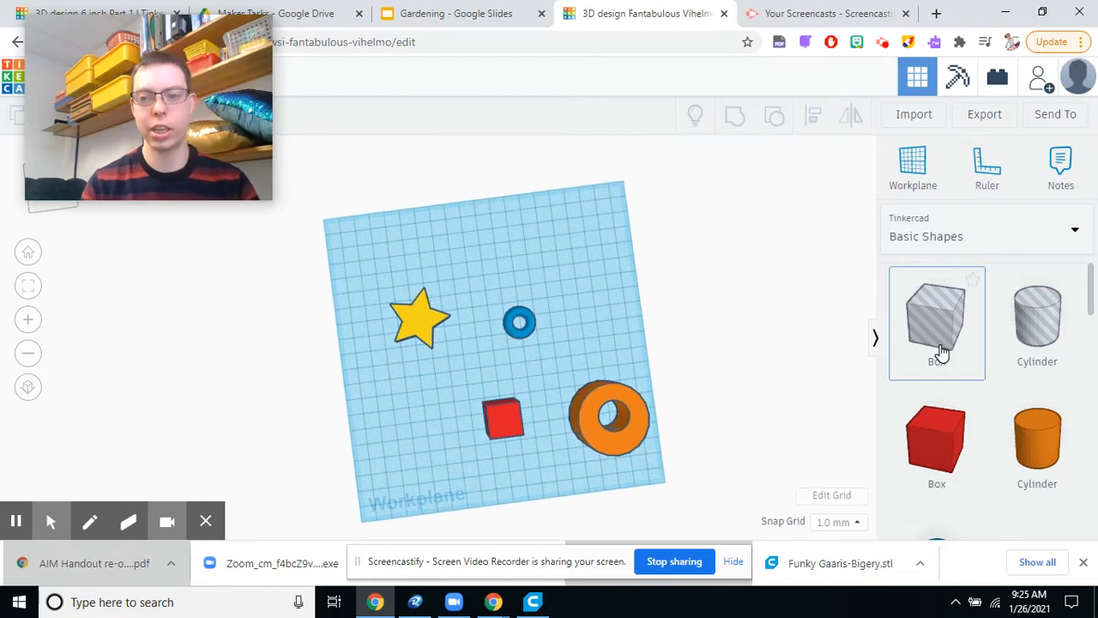
pyautogui.scroll(2, 524, 366)
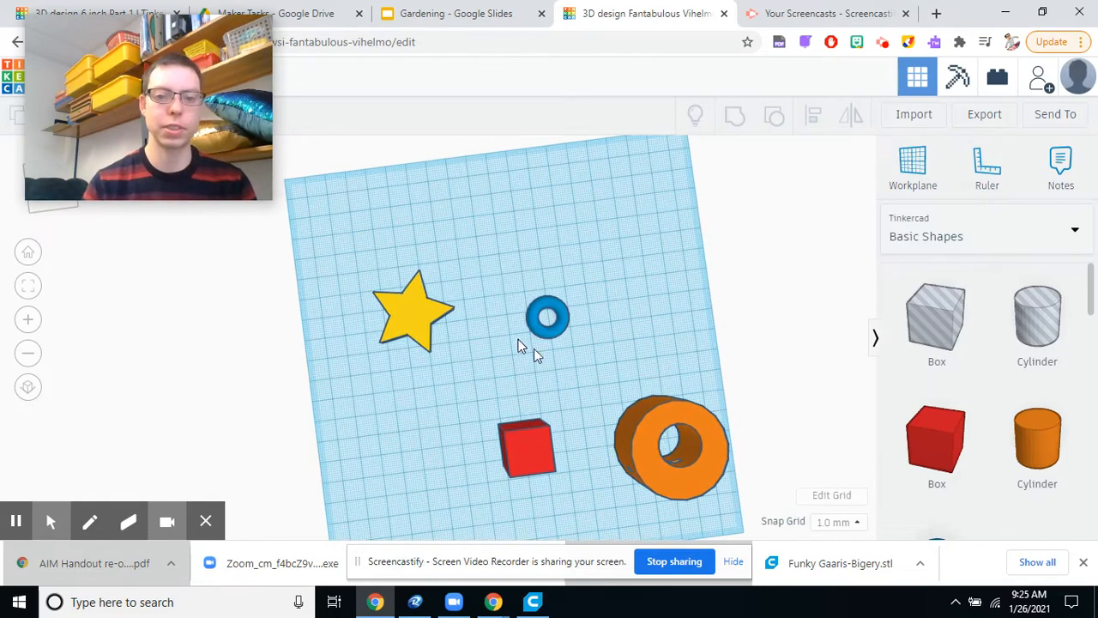
# Add a hole box near the far corner of the workplane, beyond the blue torus.
pyautogui.moveTo(978, 311); pyautogui.dragTo(649, 227)
pyautogui.moveTo(641, 268); pyautogui.dragTo(644, 266)
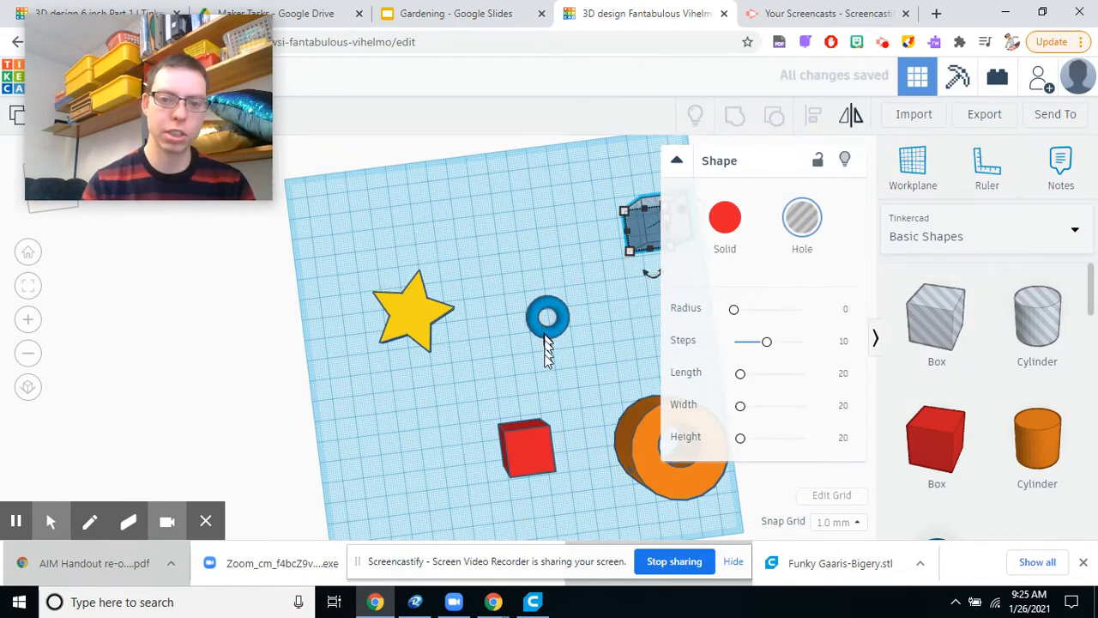
pyautogui.click(586, 383)
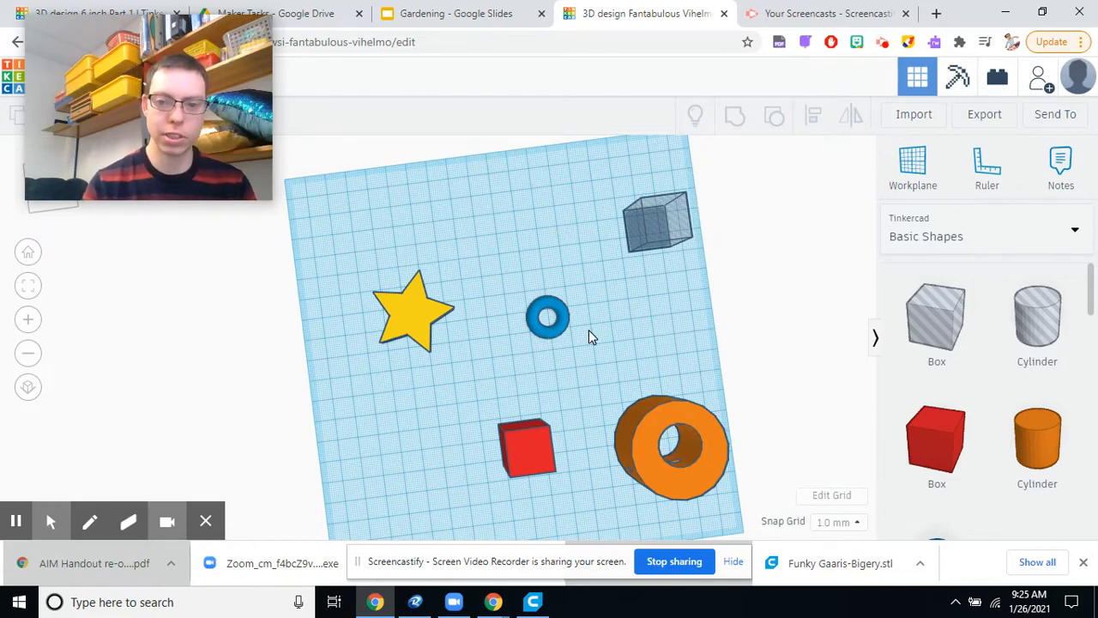
# Move the blue torus across the workplane until about half of it overlaps the near side of the red box.
pyautogui.click(560, 328)
pyautogui.moveTo(535, 357)
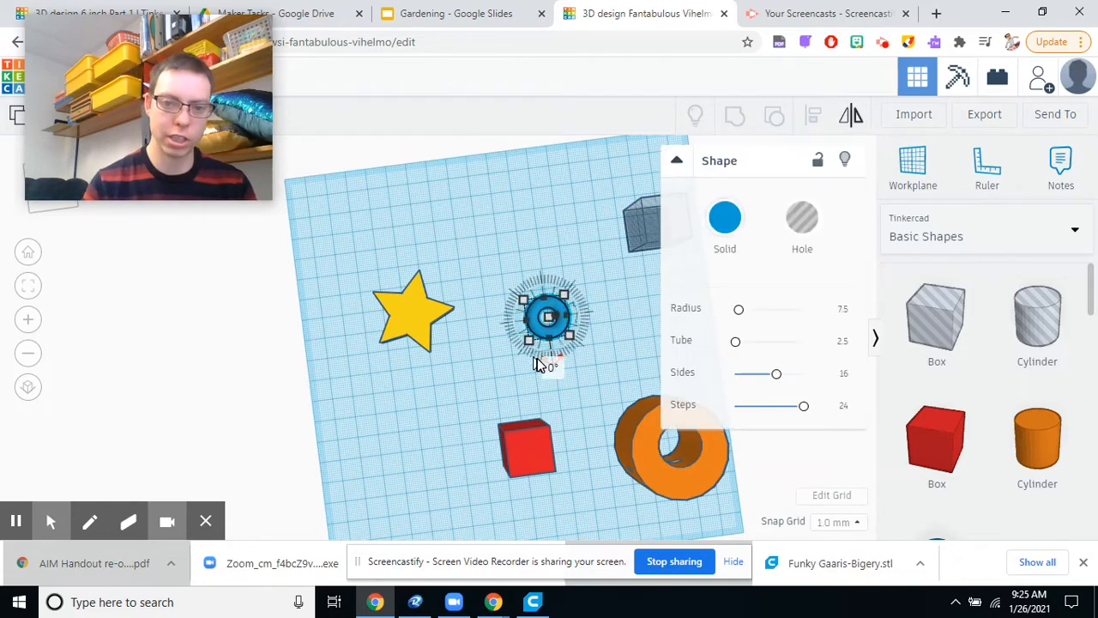
pyautogui.press('Down')
pyautogui.press('Down')
pyautogui.press('Down')
pyautogui.press('Down')
pyautogui.press('Down')
pyautogui.press('Down')
pyautogui.press('Down')
pyautogui.press('Down')
pyautogui.press('Down')
pyautogui.press('Down')
pyautogui.press('Down')
pyautogui.press('Down')
pyautogui.press('Down')
pyautogui.press('Down')
pyautogui.press('Down')
pyautogui.press('Down')
pyautogui.press('Down')
pyautogui.press('Down')
pyautogui.press('Down')
pyautogui.press('Down')
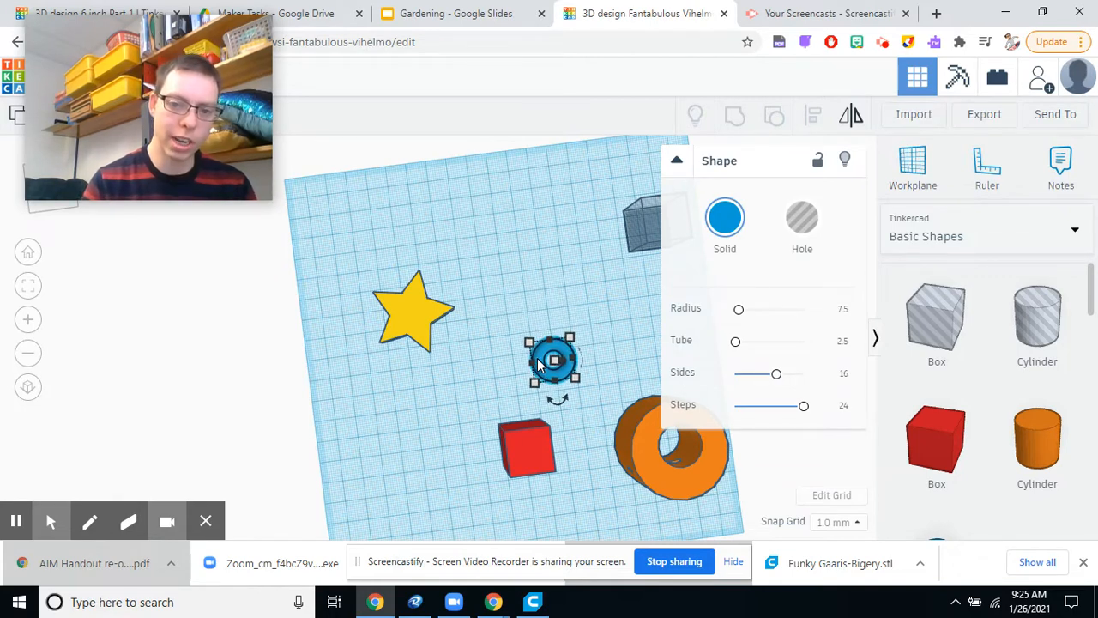
pyautogui.press('Down')
pyautogui.press('Down')
pyautogui.press('Down')
pyautogui.press('Down')
pyautogui.press('Down')
pyautogui.press('Down')
pyautogui.press('Down')
pyautogui.press('Down')
pyautogui.press('Down')
pyautogui.press('Down')
pyautogui.press('Down')
pyautogui.press('Down')
pyautogui.press('Down')
pyautogui.press('Down')
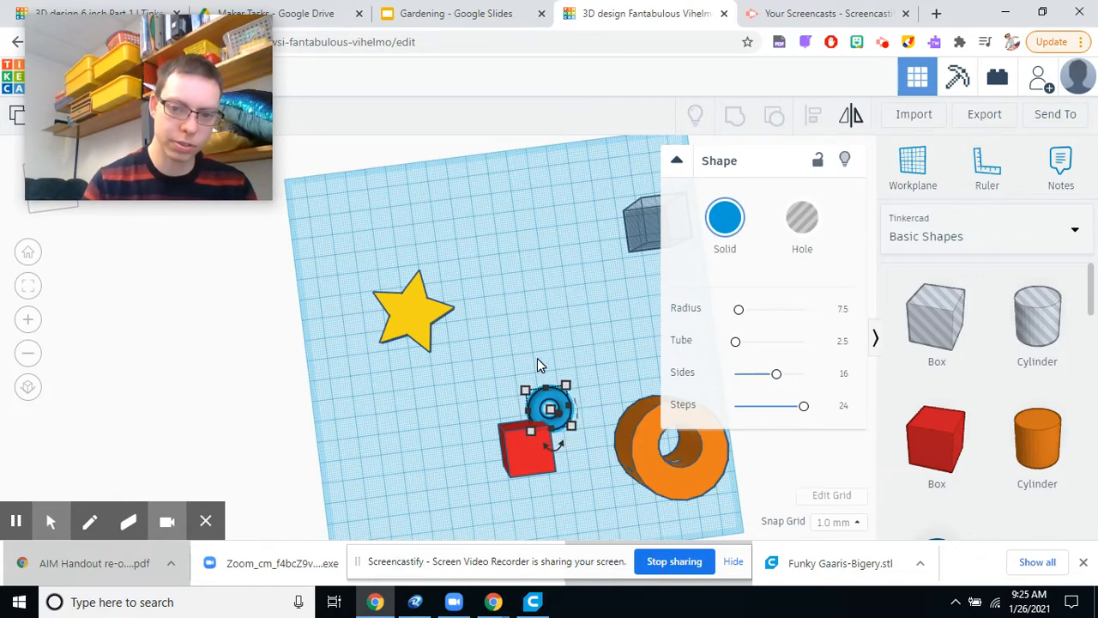
pyautogui.press('Left')
pyautogui.press('Left')
pyautogui.press('Down')
pyautogui.press('Down')
pyautogui.press('Left')
pyautogui.press('Down')
pyautogui.press('Down')
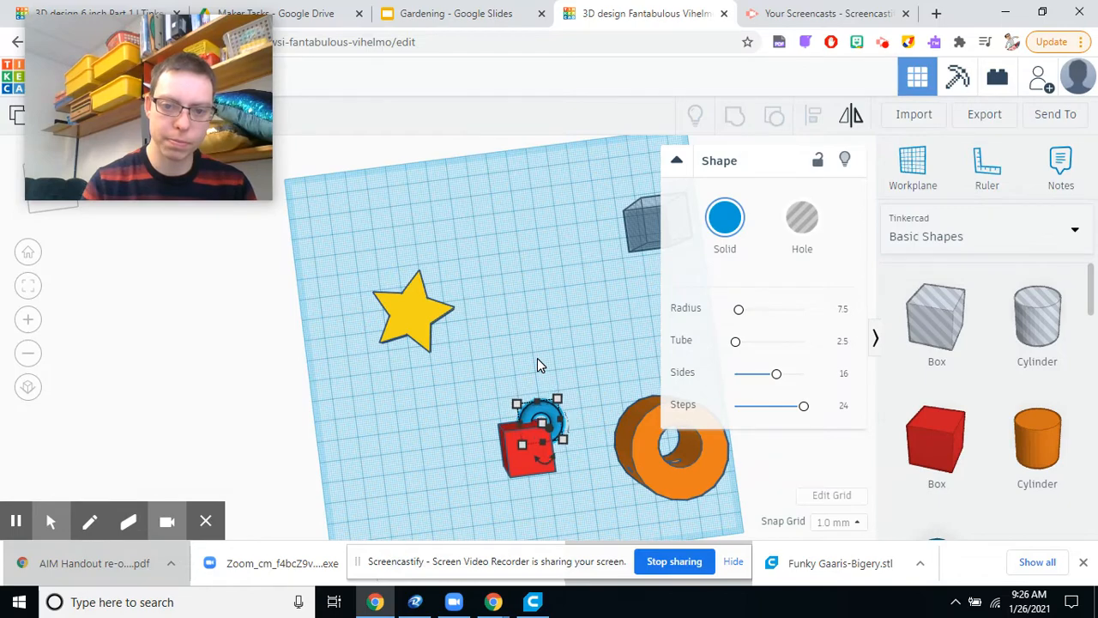
pyautogui.press('Left')
pyautogui.press('Left')
pyautogui.press('Left')
pyautogui.press('Left')
pyautogui.press('Left')
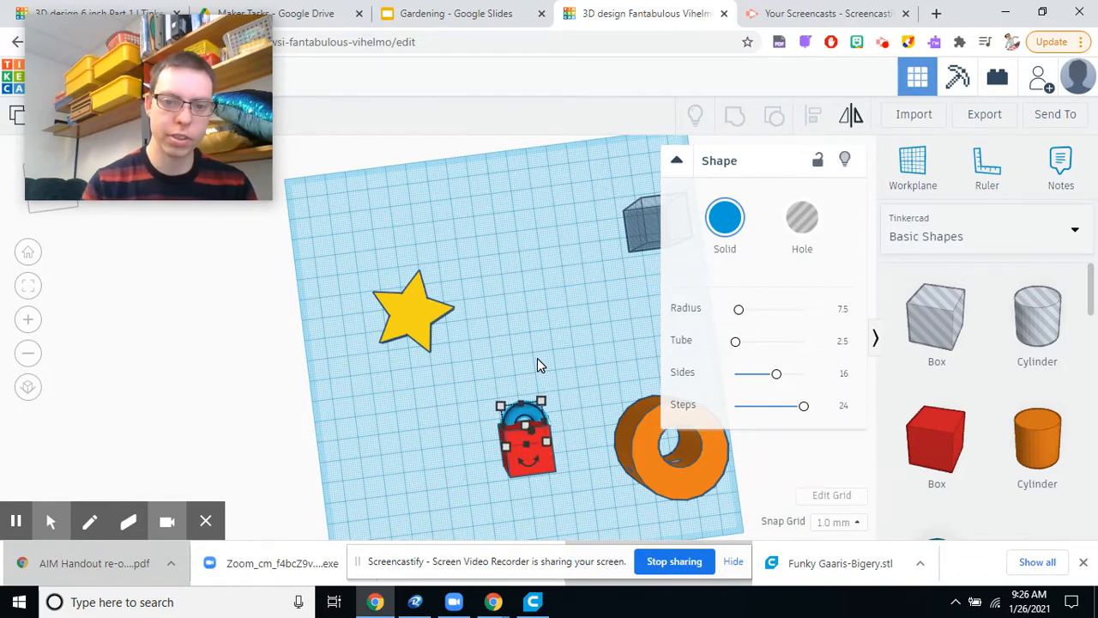
# Raise the blue torus 8 mm above the workplane so it meets the red box's side at mid-height.
pyautogui.moveTo(595, 404); pyautogui.dragTo(319, 386, button='right')
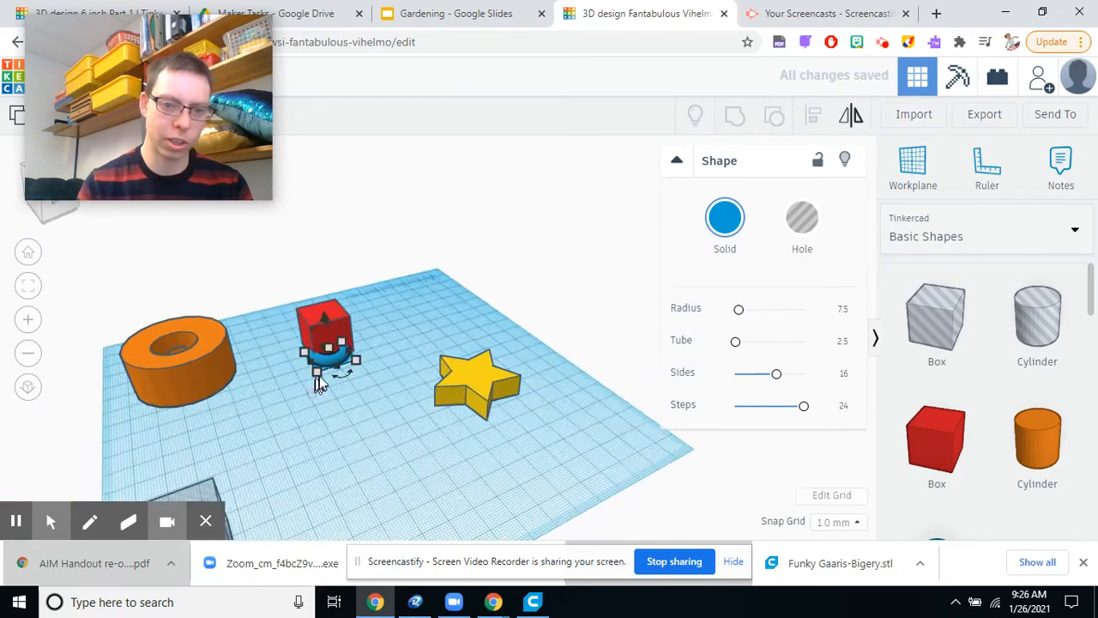
pyautogui.moveTo(323, 315); pyautogui.dragTo(320, 299)
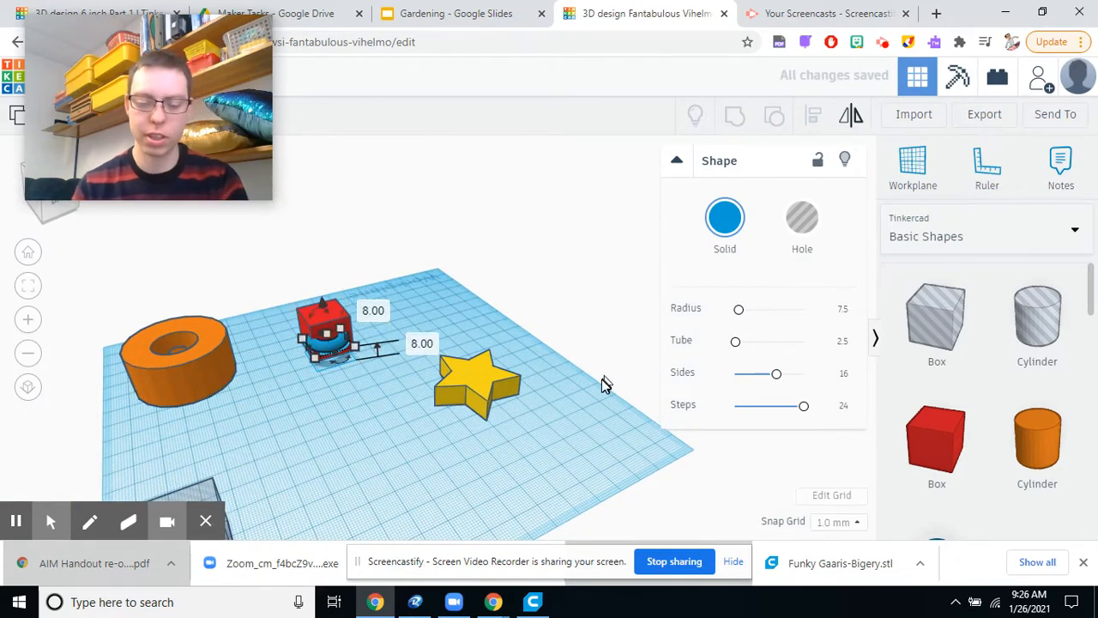
pyautogui.scroll(2, 296, 365)
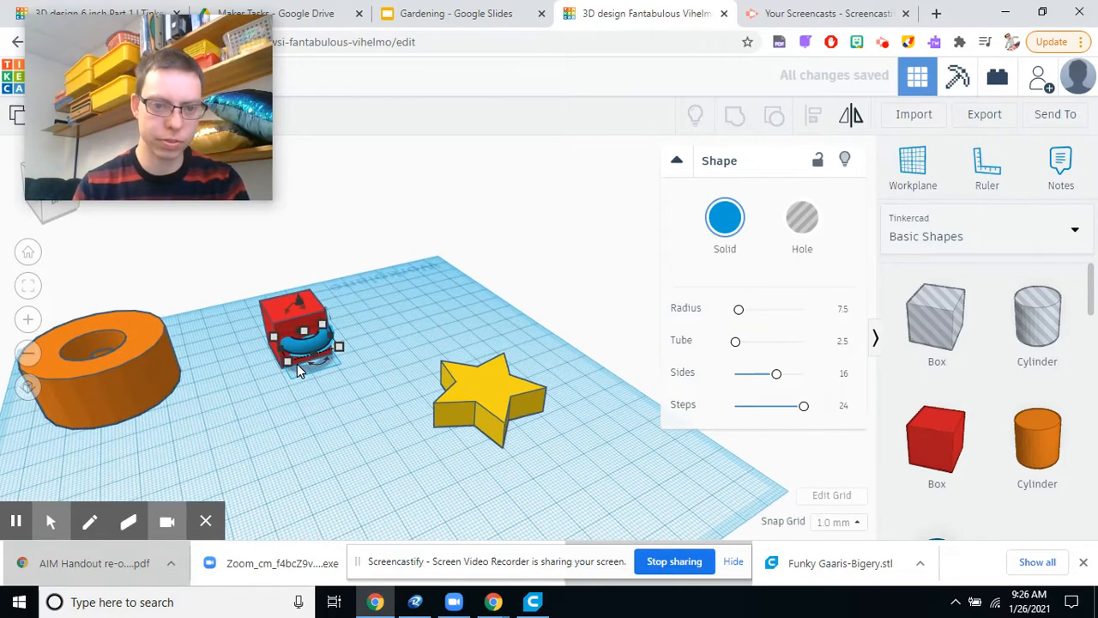
pyautogui.scroll(2, 331, 392)
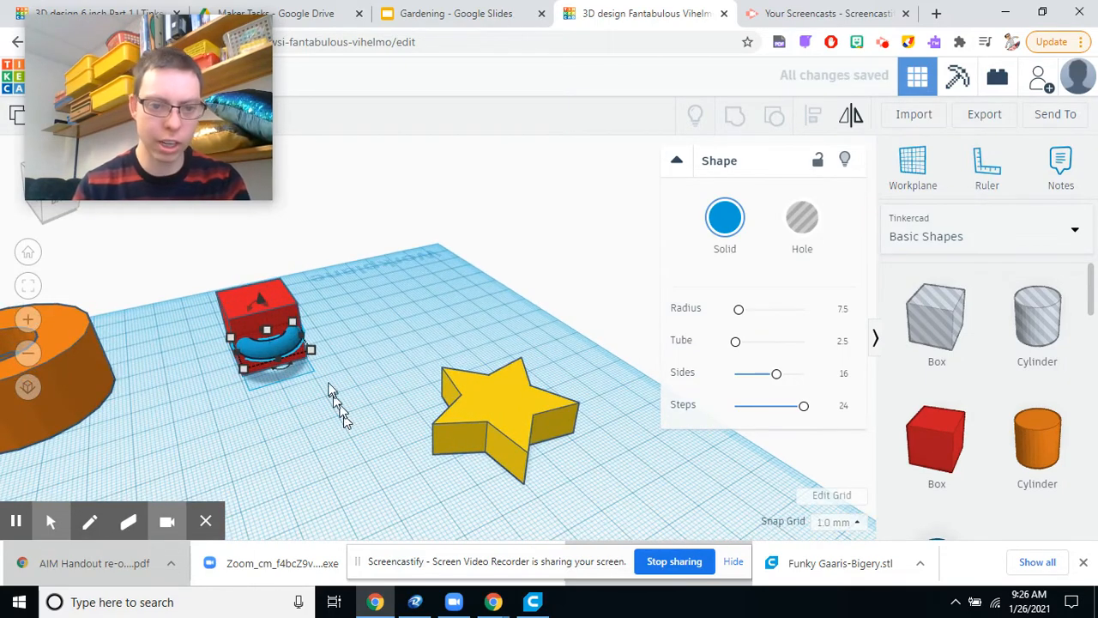
# Group the blue torus with the red box to combine them into one solid shape.
pyautogui.click(351, 312)
pyautogui.moveTo(351, 312); pyautogui.dragTo(446, 387, button='right')
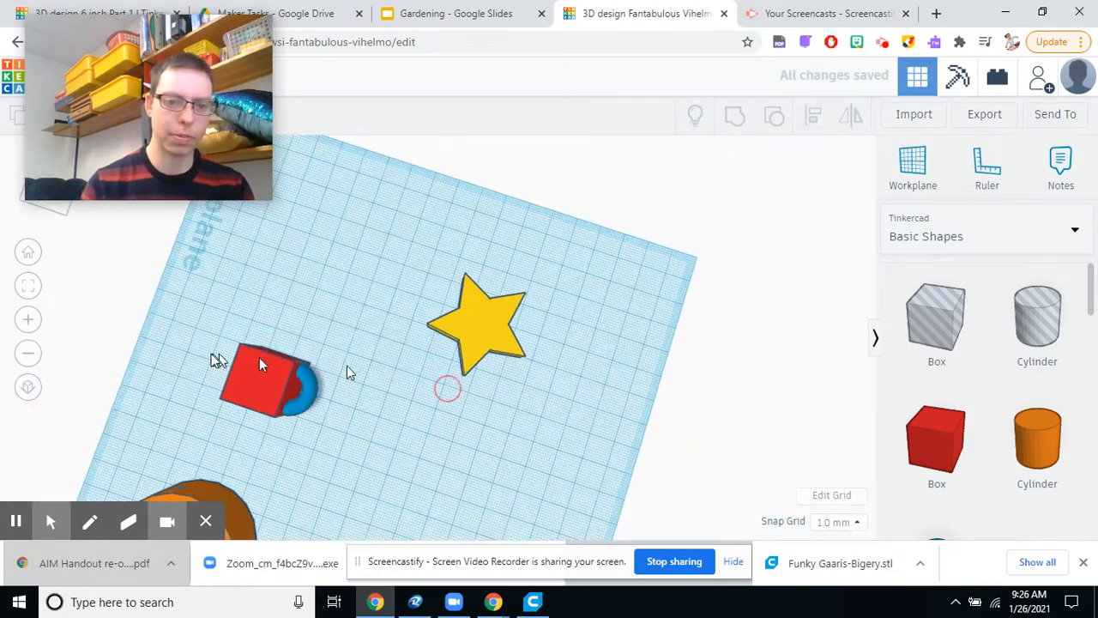
pyautogui.moveTo(172, 335); pyautogui.dragTo(369, 426)
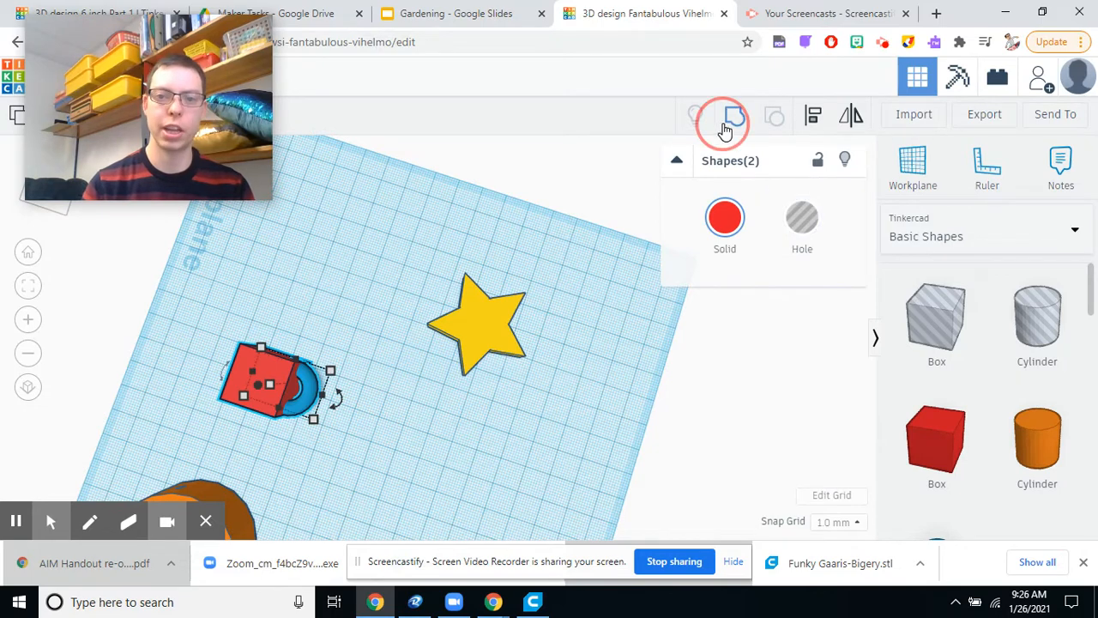
pyautogui.click(407, 463)
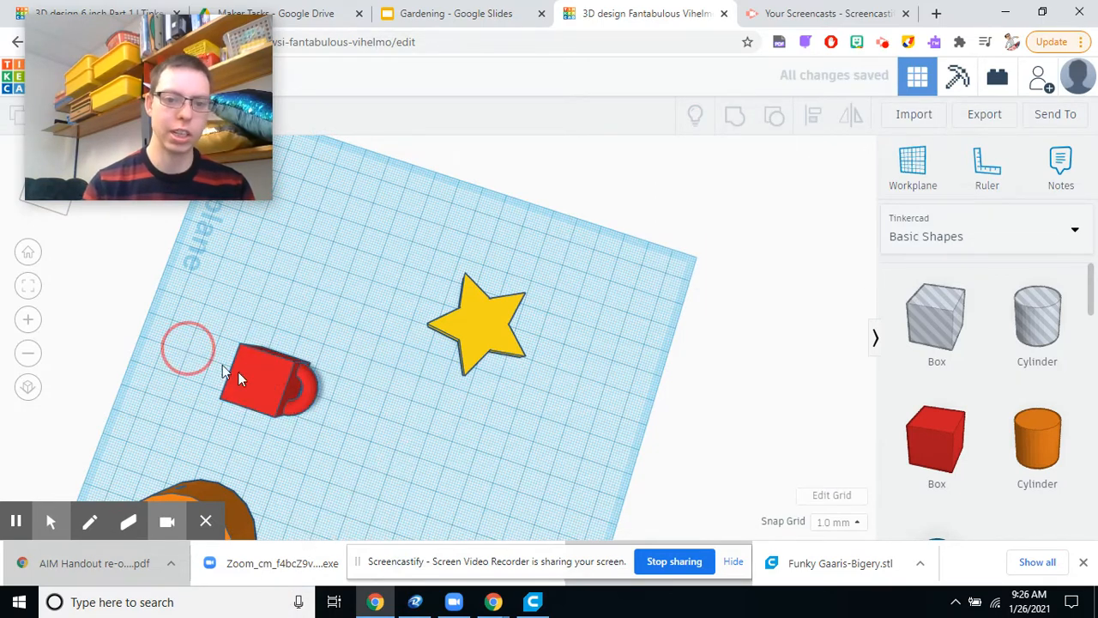
# Ungroup the combined red shape back into the box and the torus.
pyautogui.moveTo(239, 379); pyautogui.dragTo(337, 429)
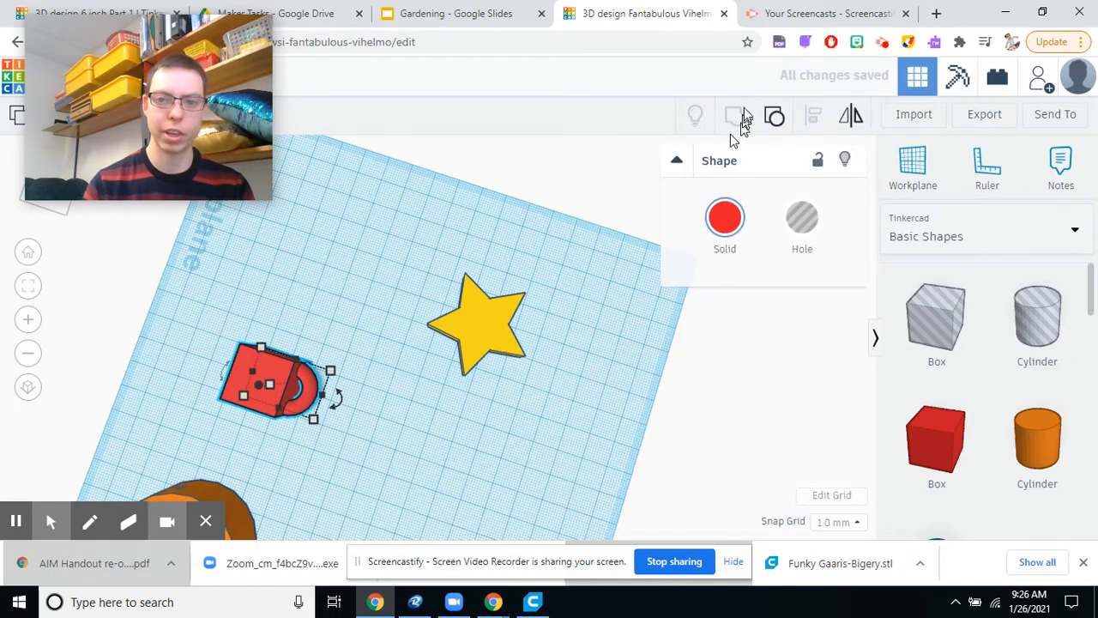
pyautogui.click(772, 120)
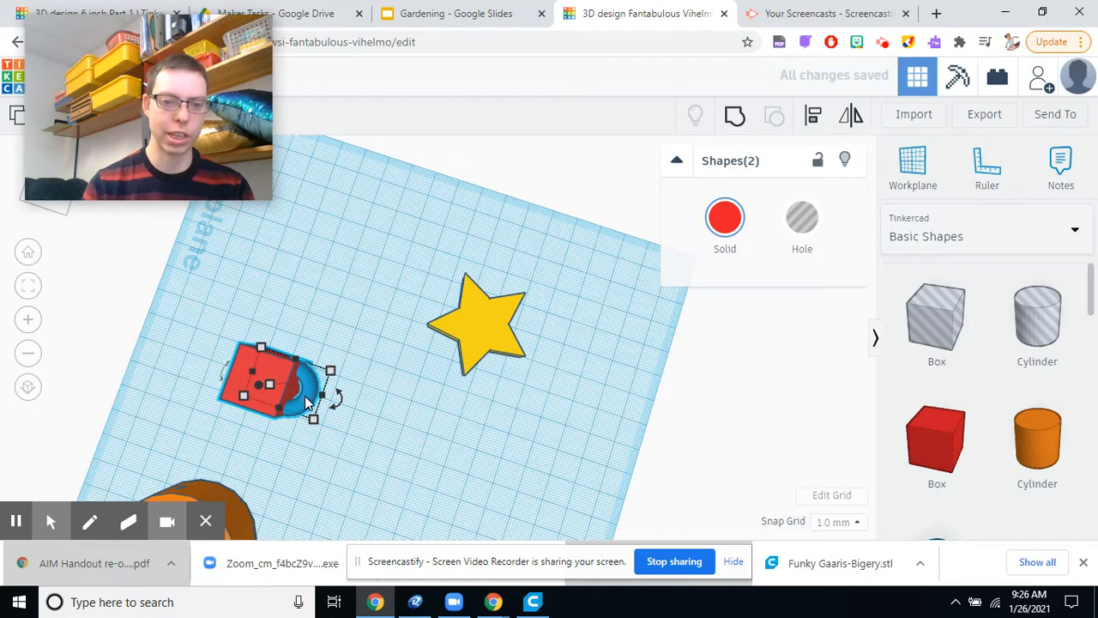
pyautogui.click(336, 447)
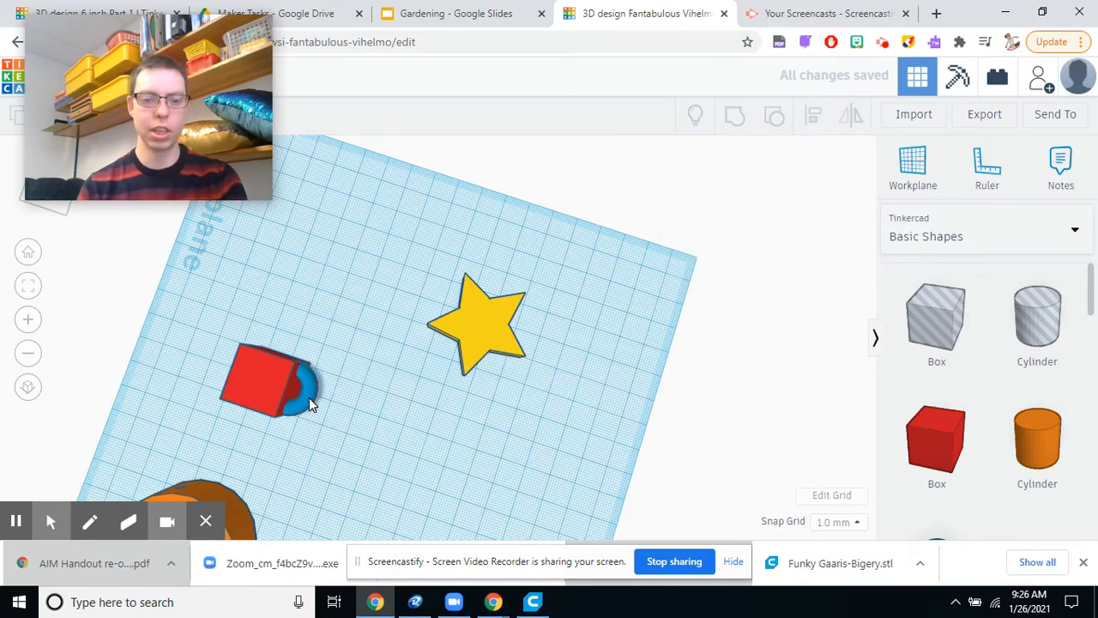
# Move the blue torus out of the red box to an open area of the workplane.
pyautogui.click(309, 397)
pyautogui.moveTo(316, 411); pyautogui.dragTo(339, 417)
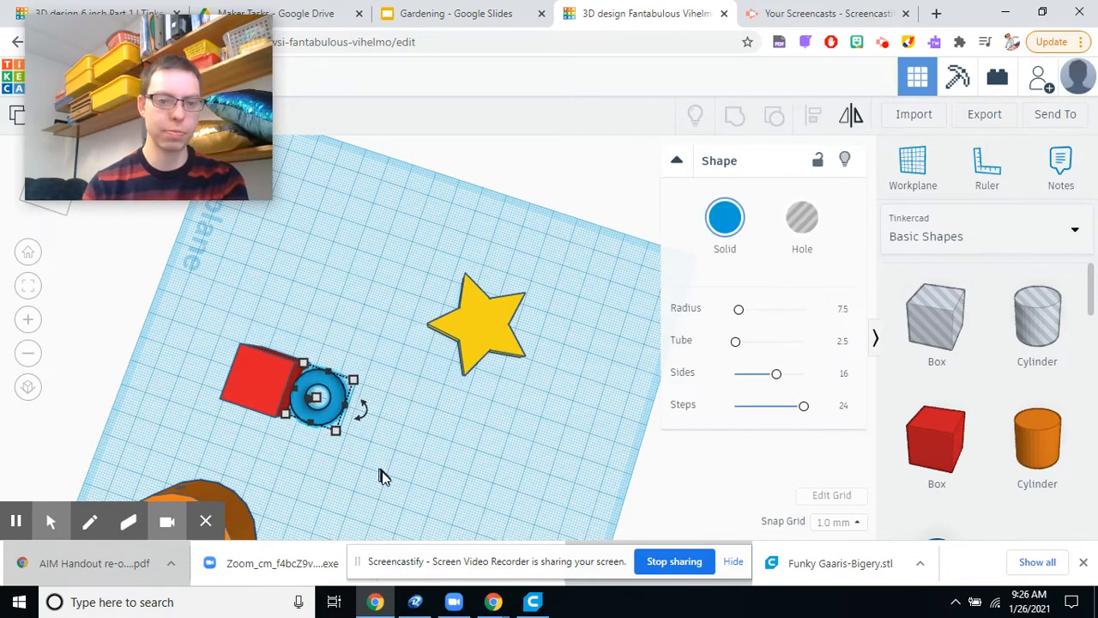
pyautogui.press('Right')
pyautogui.press('Right')
pyautogui.press('Right')
pyautogui.press('Right')
pyautogui.press('Right')
pyautogui.press('Right')
pyautogui.press('Right')
pyautogui.press('Right')
pyautogui.press('Right')
pyautogui.press('Right')
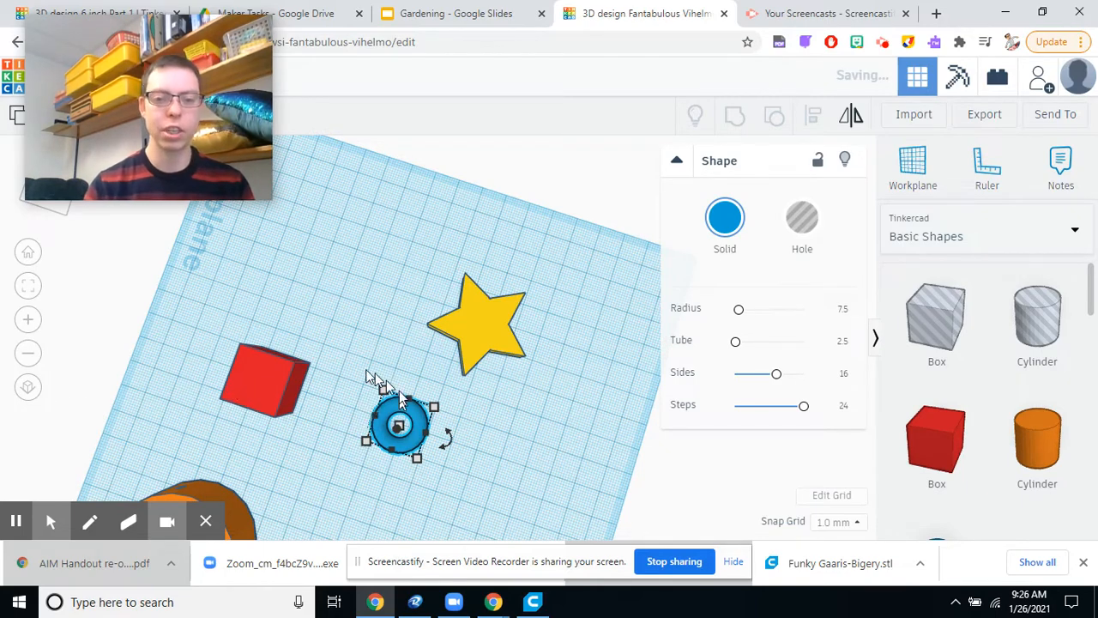
# Add a hole box, stretch it to 48 mm long, and position it over half of the blue torus.
pyautogui.moveTo(931, 313); pyautogui.dragTo(336, 278)
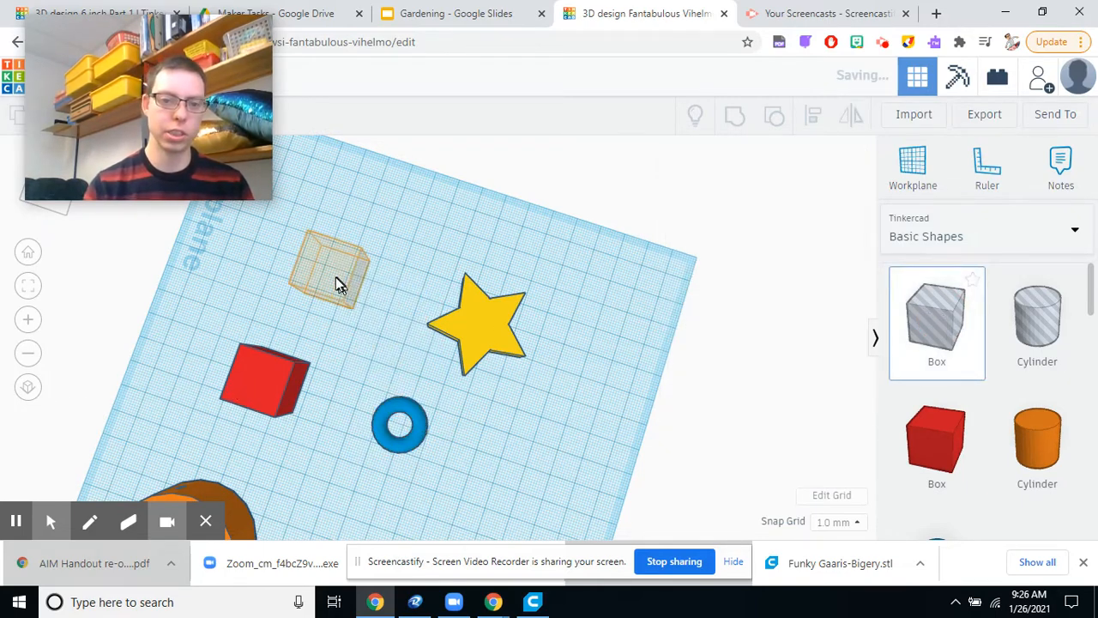
pyautogui.moveTo(340, 337); pyautogui.dragTo(292, 354)
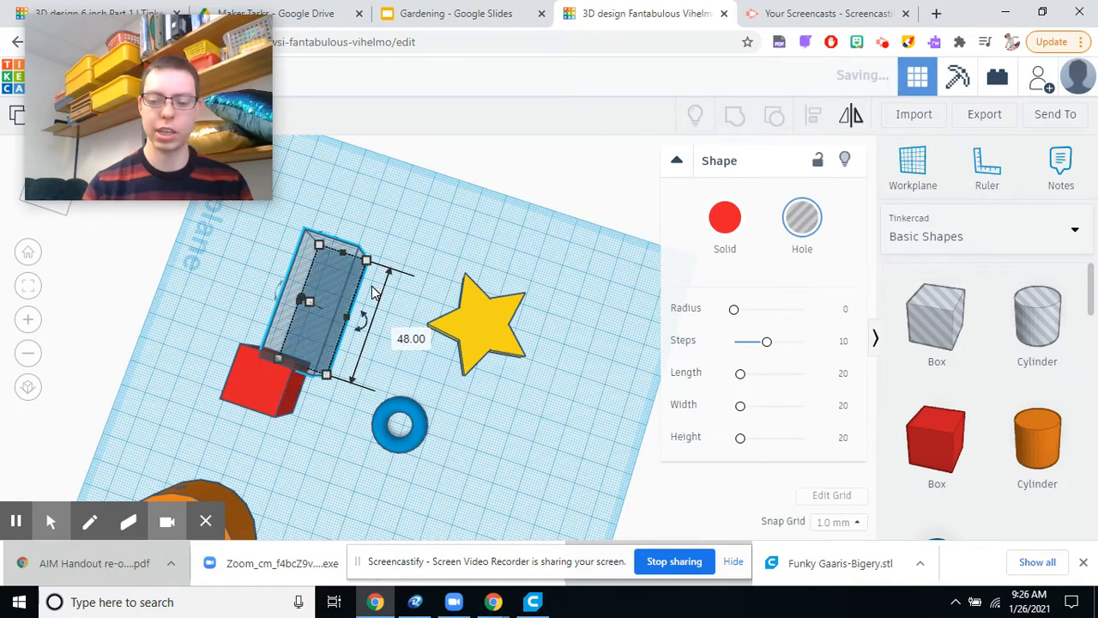
pyautogui.press('Right')
pyautogui.press('Right')
pyautogui.press('Right')
pyautogui.press('Right')
pyautogui.press('Right')
pyautogui.press('Right')
pyautogui.press('Right')
pyautogui.press('Right')
pyautogui.press('Right')
pyautogui.press('Right')
pyautogui.press('Right')
pyautogui.press('Right')
pyautogui.press('Right')
pyautogui.press('Right')
pyautogui.press('Right')
pyautogui.press('Down')
pyautogui.press('Down')
pyautogui.press('Down')
pyautogui.press('Down')
pyautogui.press('Down')
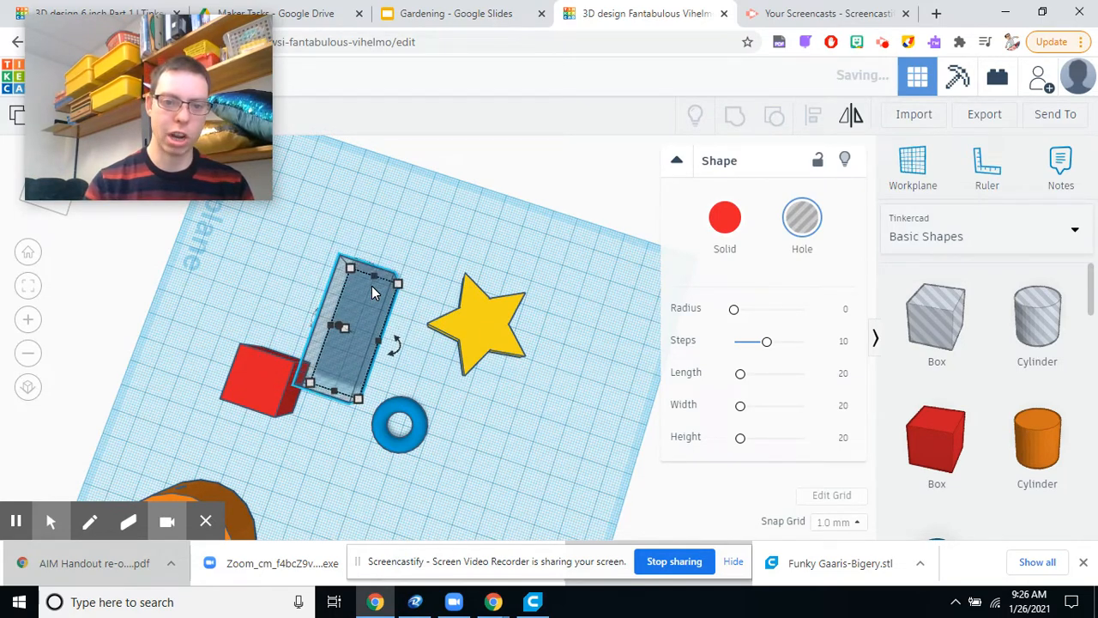
pyautogui.press('Down')
pyautogui.press('Down')
pyautogui.press('Down')
pyautogui.press('Down')
pyautogui.press('Down')
pyautogui.press('Down')
pyautogui.press('Down')
pyautogui.press('Down')
pyautogui.press('Down')
pyautogui.press('Down')
pyautogui.press('Down')
pyautogui.press('Down')
pyautogui.press('Down')
pyautogui.press('Down')
pyautogui.press('Down')
pyautogui.press('Down')
pyautogui.press('Down')
pyautogui.press('Down')
pyautogui.press('Down')
pyautogui.press('Down')
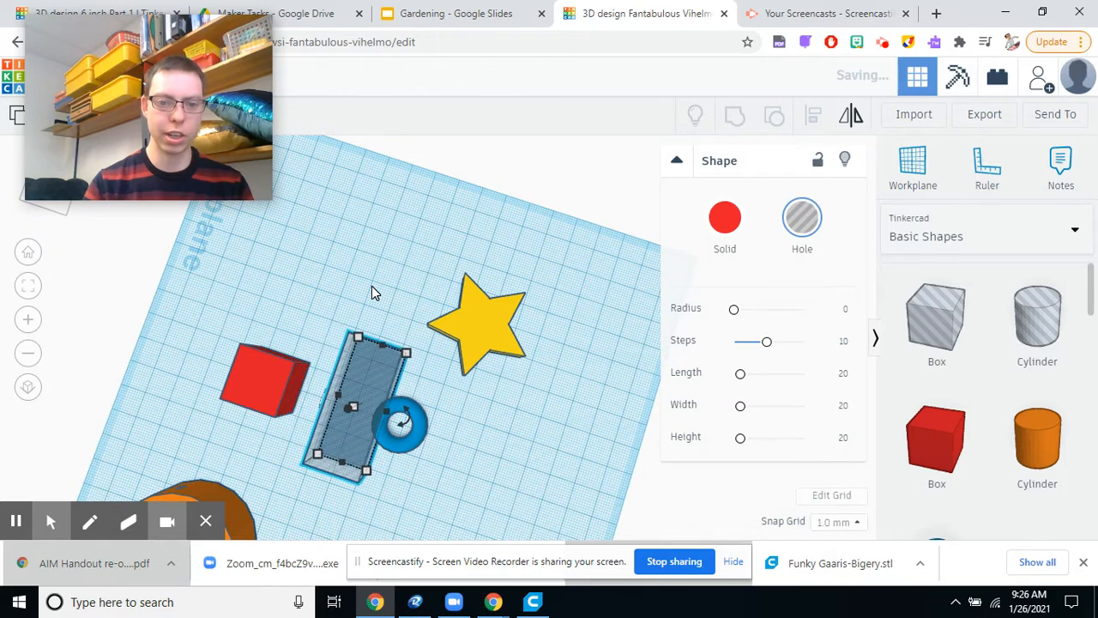
pyautogui.press('Right')
pyautogui.press('Right')
pyautogui.press('Right')
pyautogui.press('Right')
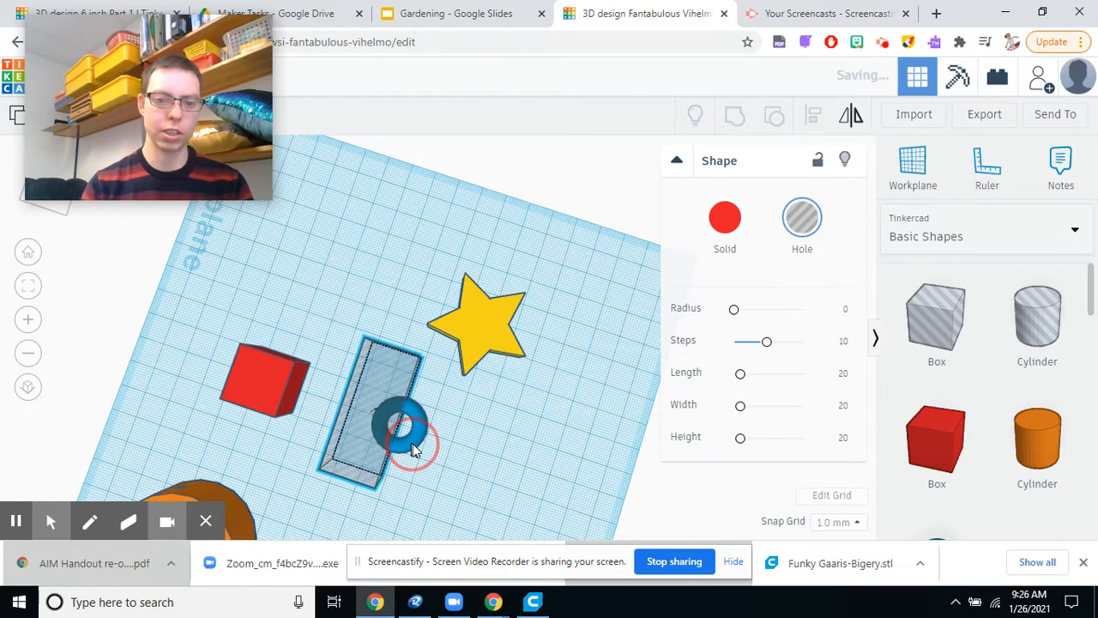
# Group the hole box with the blue torus to cut the torus in half.
pyautogui.keyDown('shift'); pyautogui.click(406, 441); pyautogui.keyUp('shift')
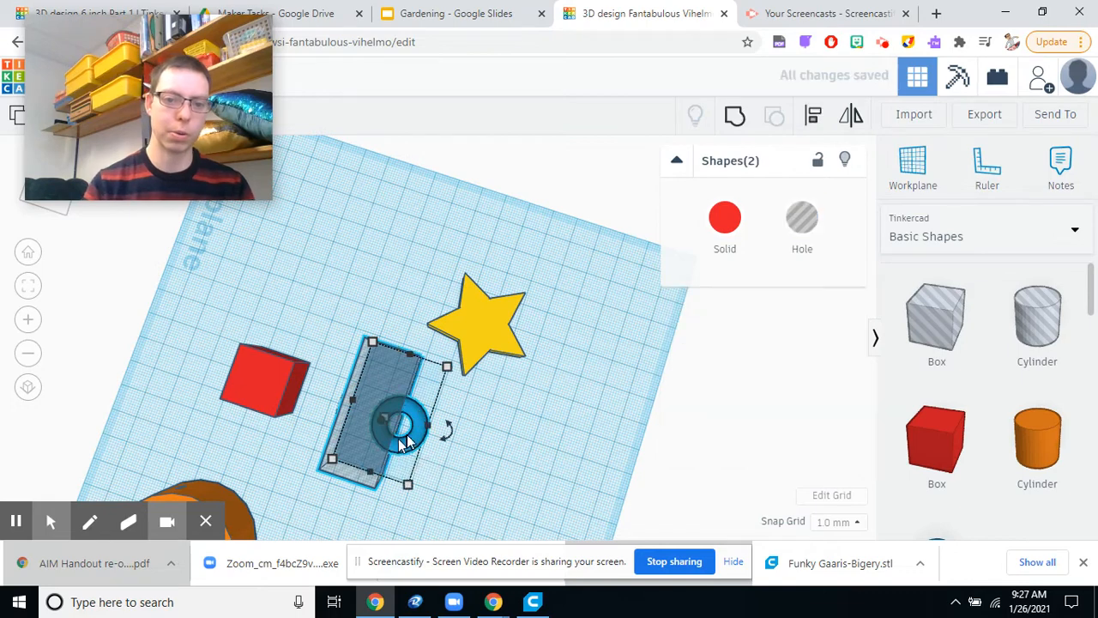
pyautogui.click(730, 120)
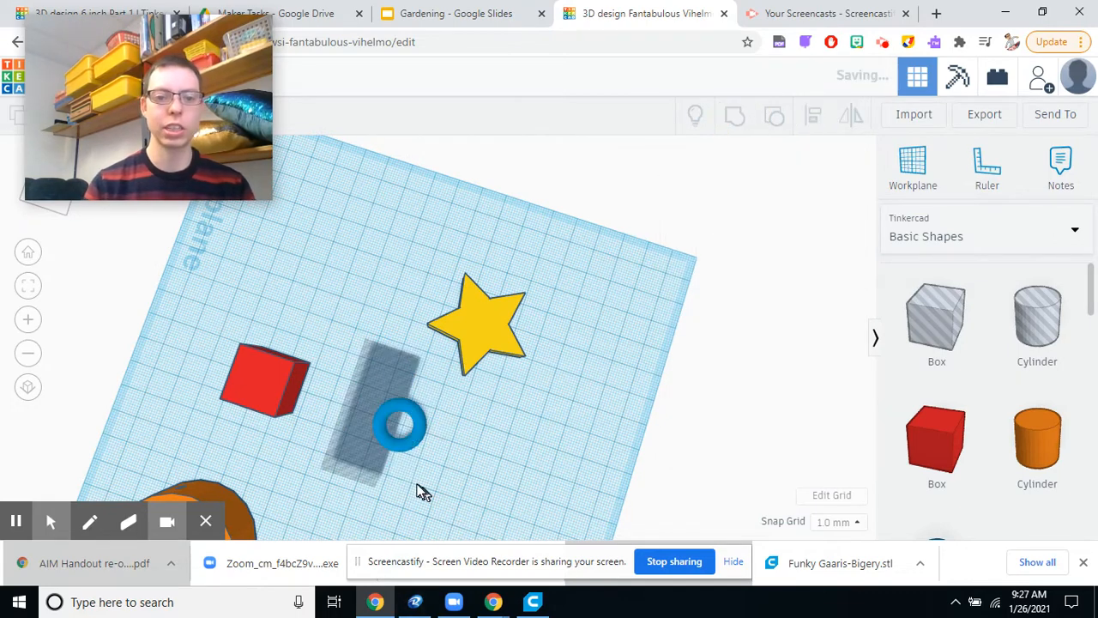
pyautogui.click(493, 443)
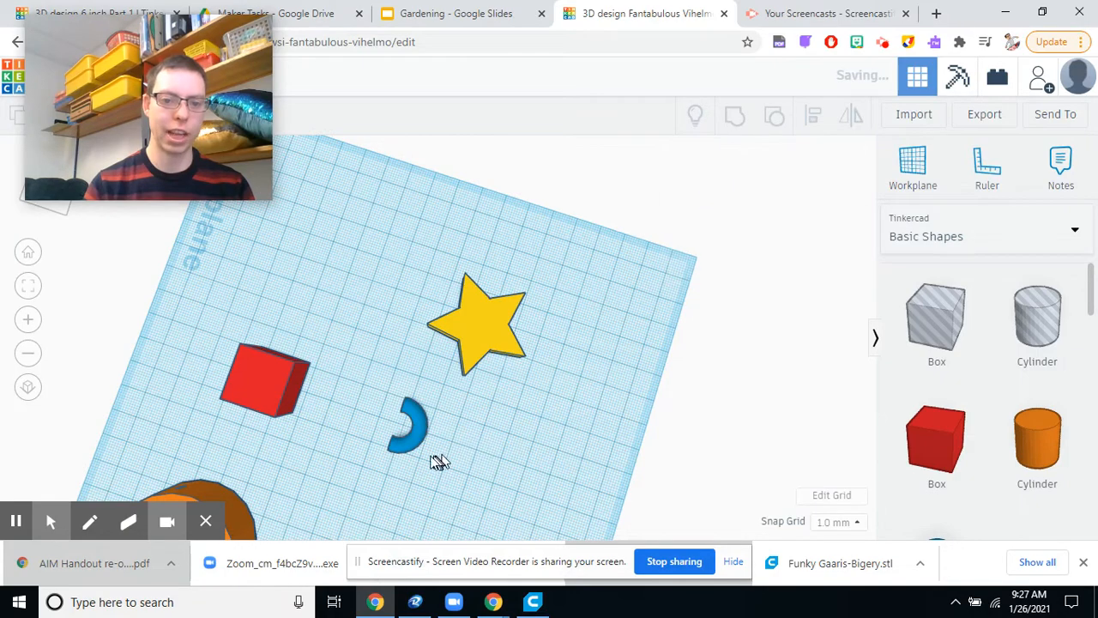
# Move the blue half torus across the workplane to the side of the red box, cut ends facing the box.
pyautogui.click(409, 442)
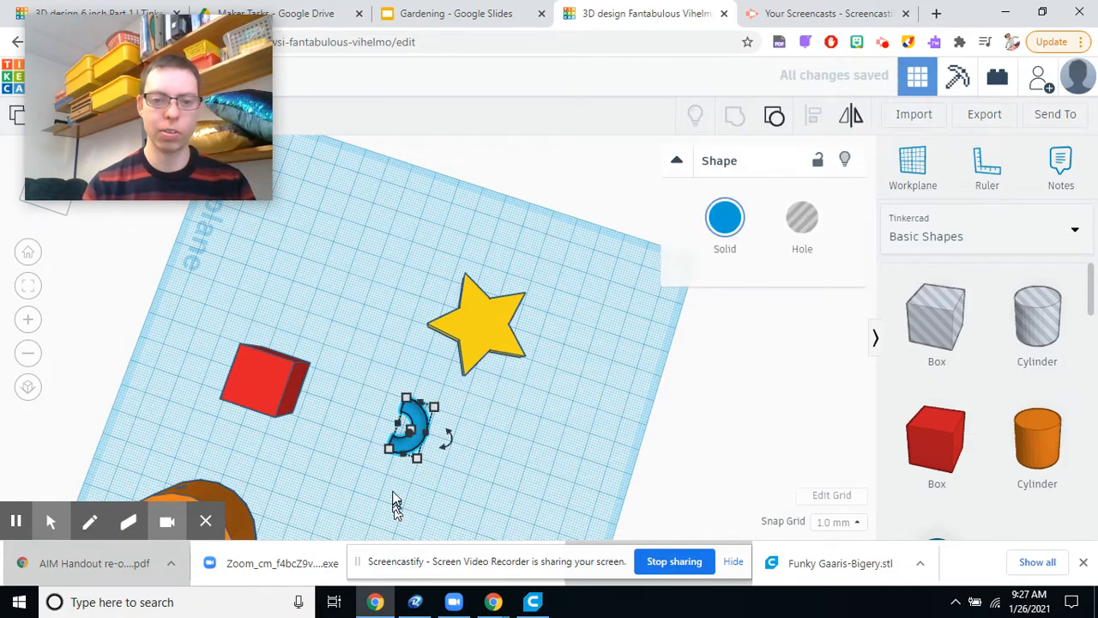
pyautogui.moveTo(395, 501); pyautogui.dragTo(397, 463, button='right')
pyautogui.press('Down')
pyautogui.press('Down')
pyautogui.press('Down')
pyautogui.press('Down')
pyautogui.press('Down')
pyautogui.press('Down')
pyautogui.press('Down')
pyautogui.press('Down')
pyautogui.press('Down')
pyautogui.press('Down')
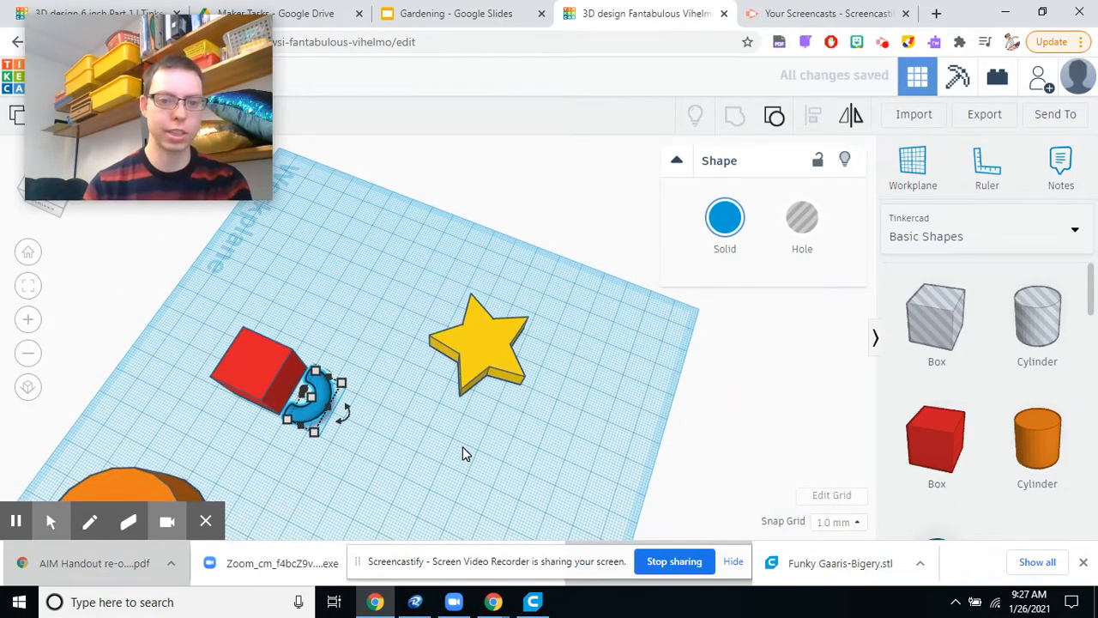
pyautogui.press('Left')
pyautogui.press('Left')
pyautogui.press('Left')
pyautogui.press('Left')
pyautogui.press('Left')
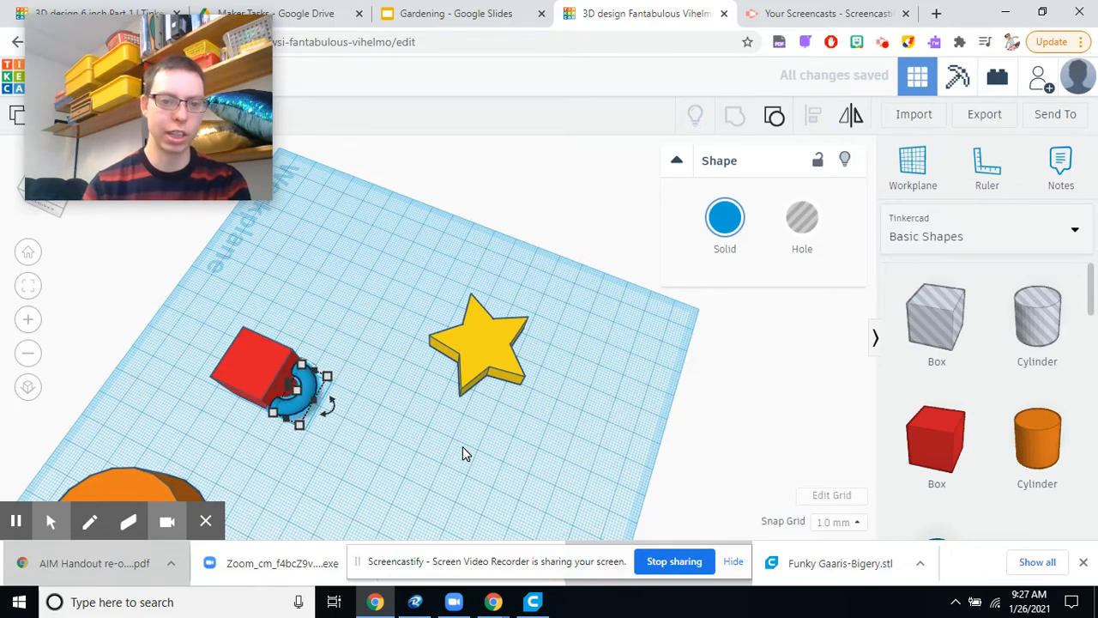
pyautogui.press('Left')
pyautogui.press('Right')
pyautogui.press('Right')
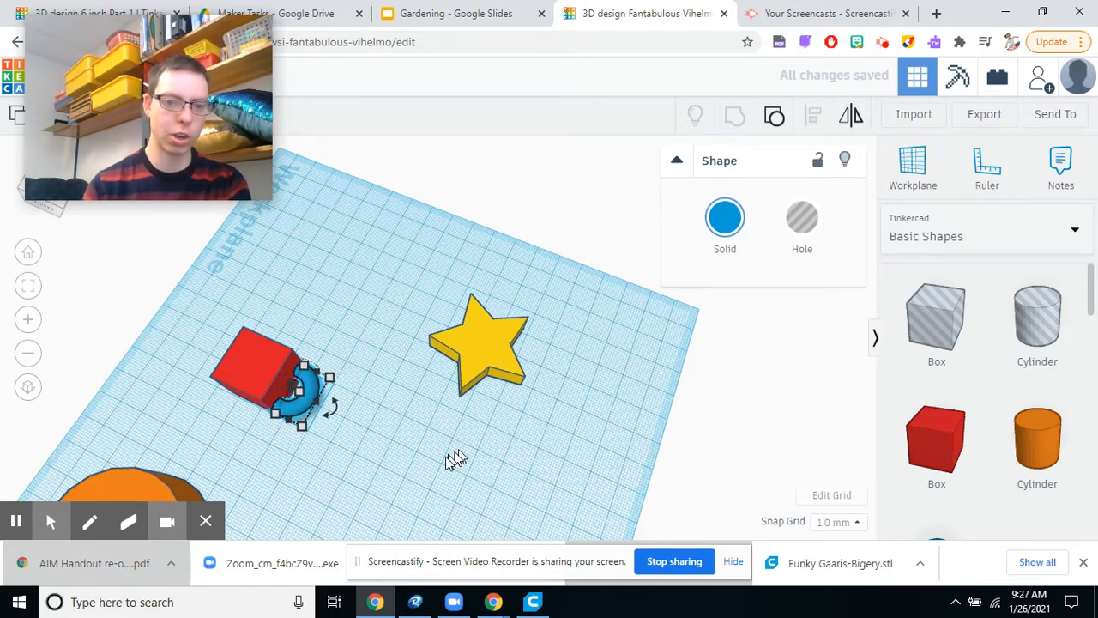
# Nudge the blue half torus one increment closer so its cut ends meet the side of the red box.
pyautogui.scroll(5, 296, 395)
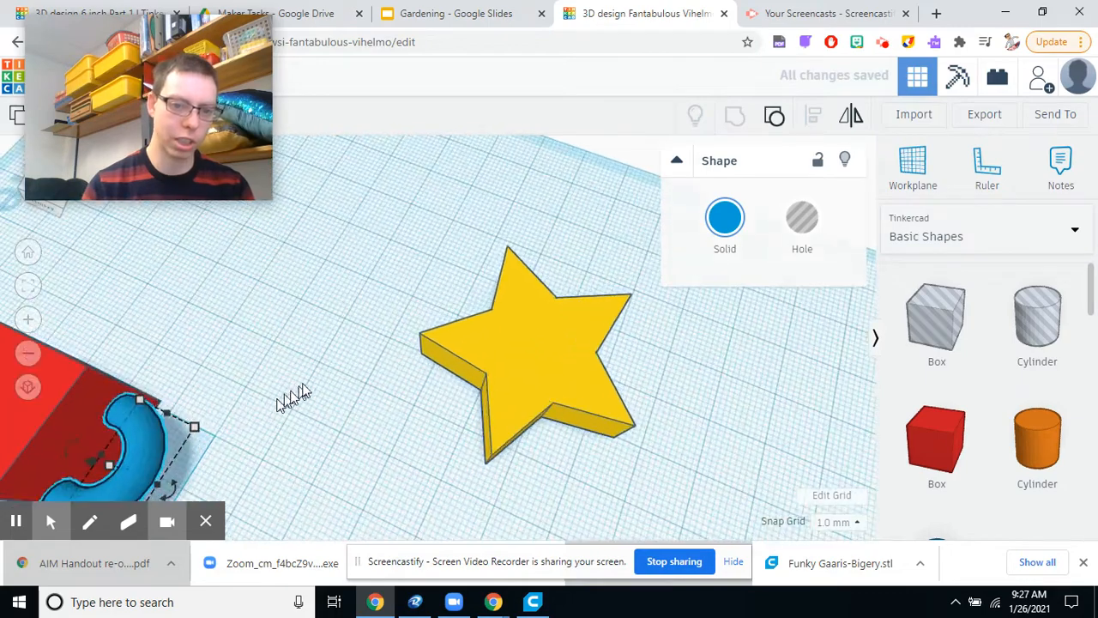
pyautogui.moveTo(293, 397); pyautogui.dragTo(694, 319, button='middle')
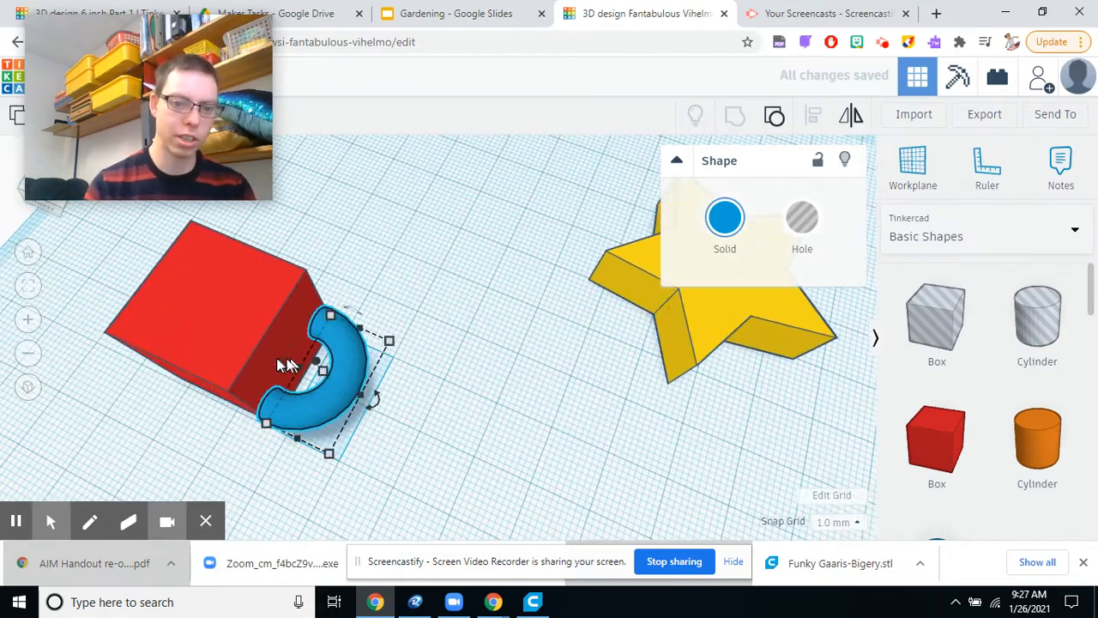
pyautogui.scroll(3, 281, 383)
pyautogui.moveTo(283, 384); pyautogui.dragTo(744, 286, button='middle')
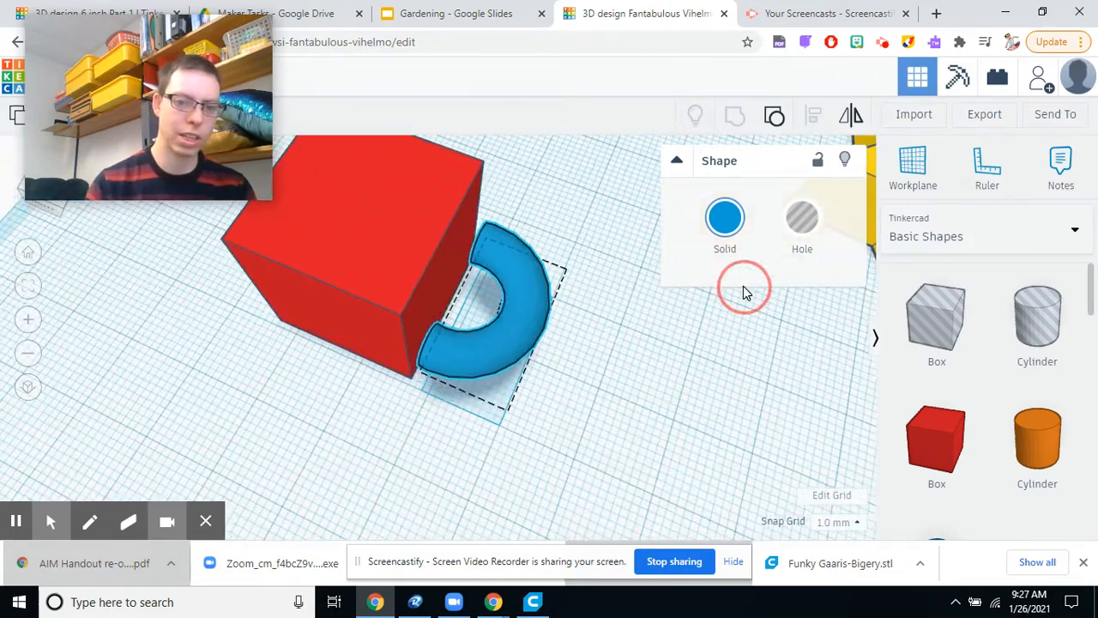
pyautogui.rightClick(743, 286)
pyautogui.moveTo(436, 398); pyautogui.dragTo(400, 262, button='right')
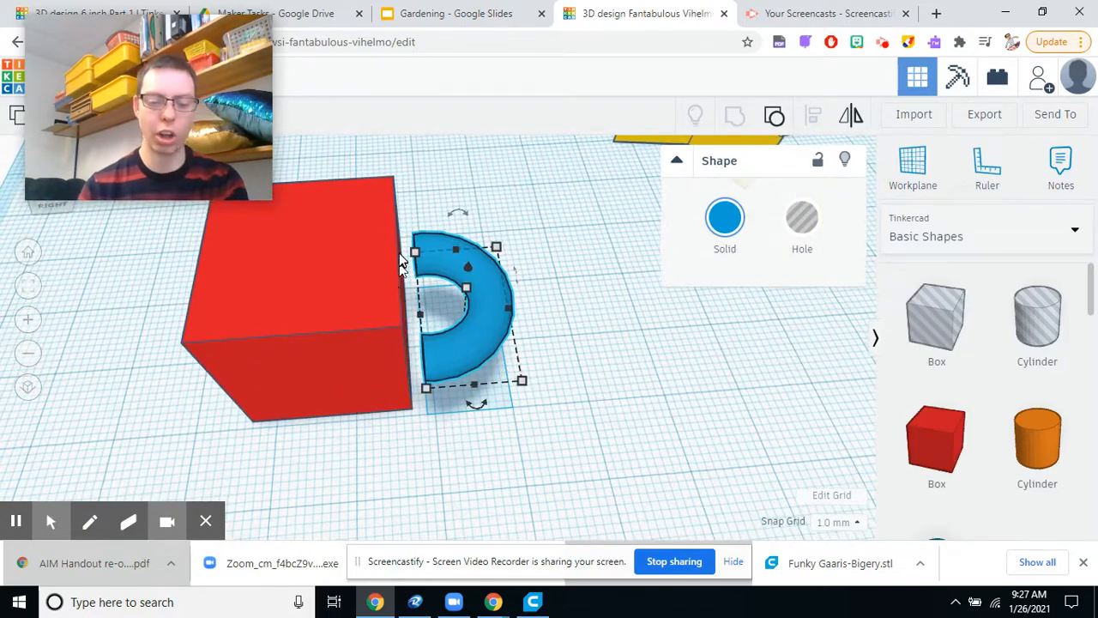
pyautogui.press('Left')
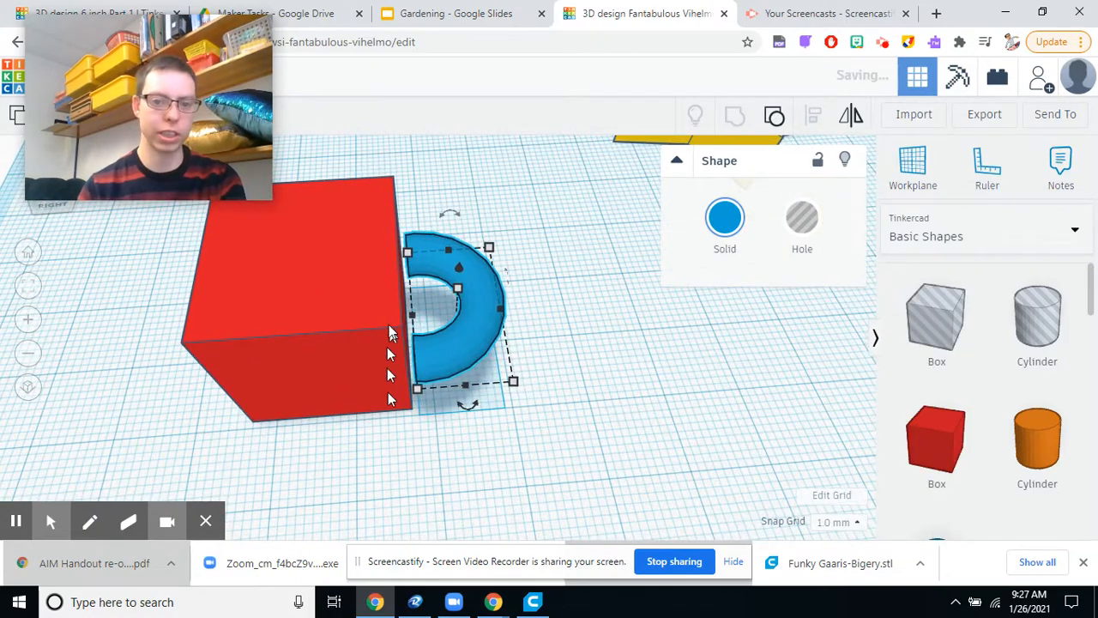
pyautogui.moveTo(601, 384); pyautogui.dragTo(558, 375, button='right')
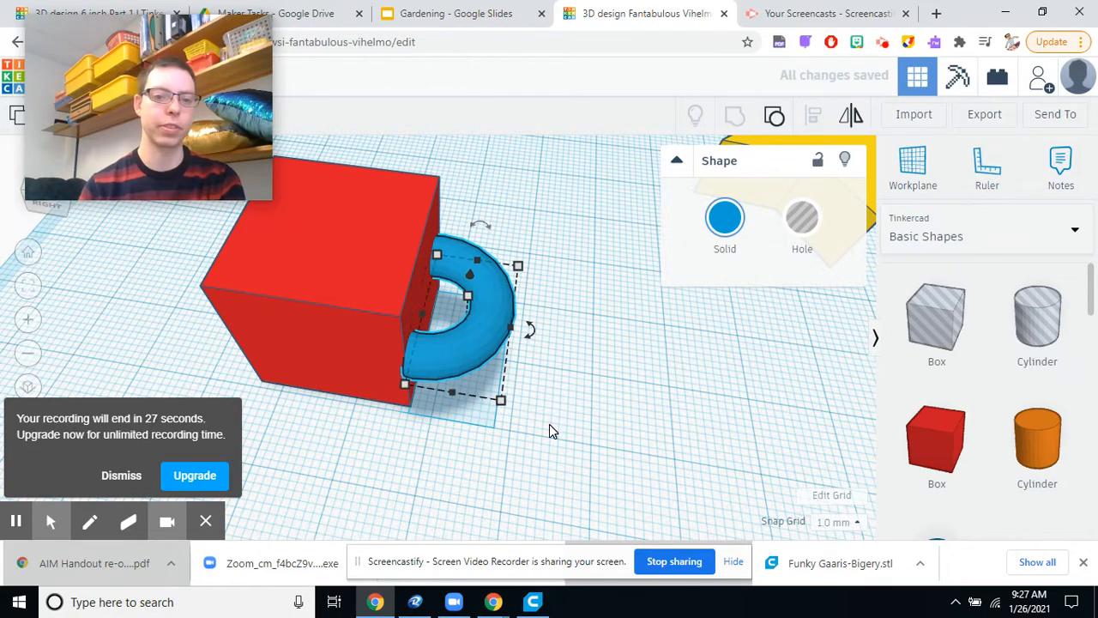
# Nudge the blue half torus one increment back along the red box's side and one increment outward from the box.
pyautogui.press('Up')
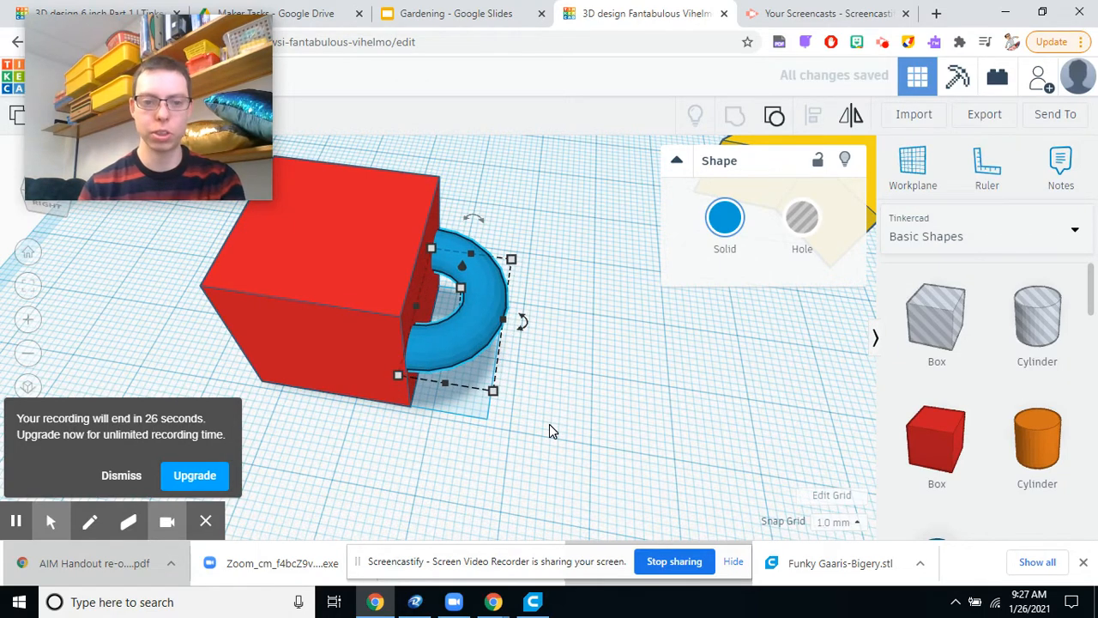
pyautogui.press('Right')
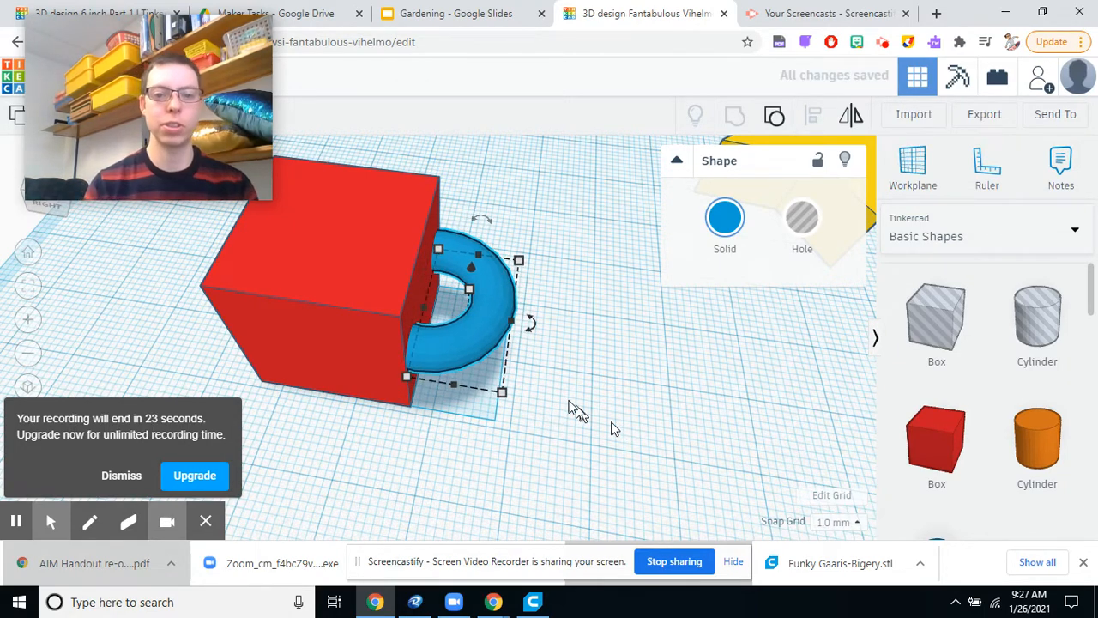
# Group the red box and the blue half torus into one solid shape, leaving it deselected.
pyautogui.moveTo(639, 392); pyautogui.dragTo(318, 300, button='right')
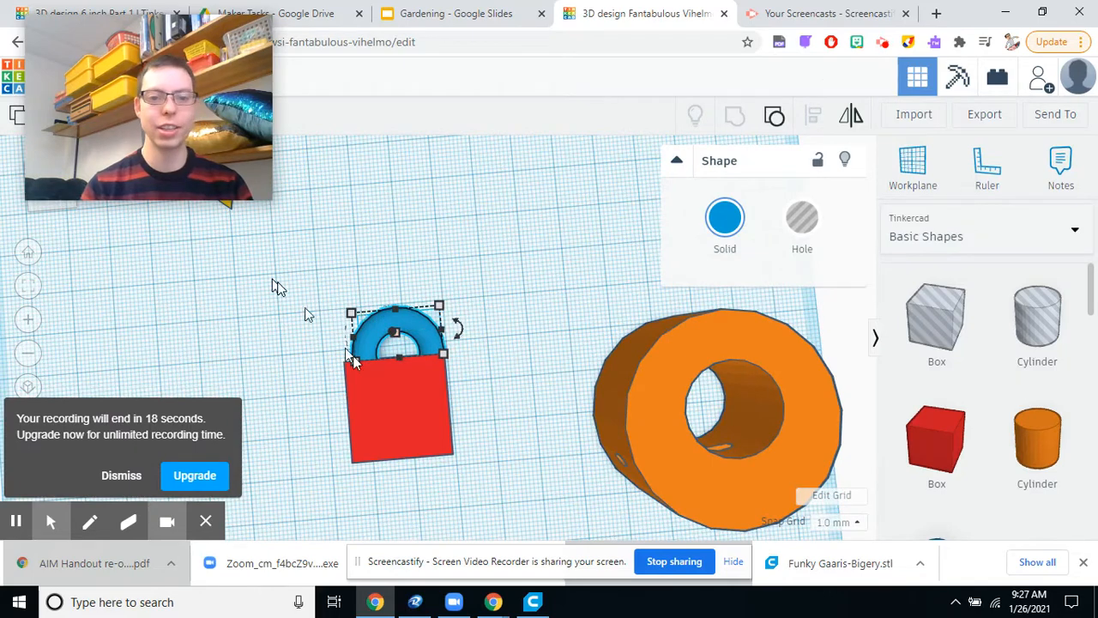
pyautogui.moveTo(278, 280); pyautogui.dragTo(521, 508)
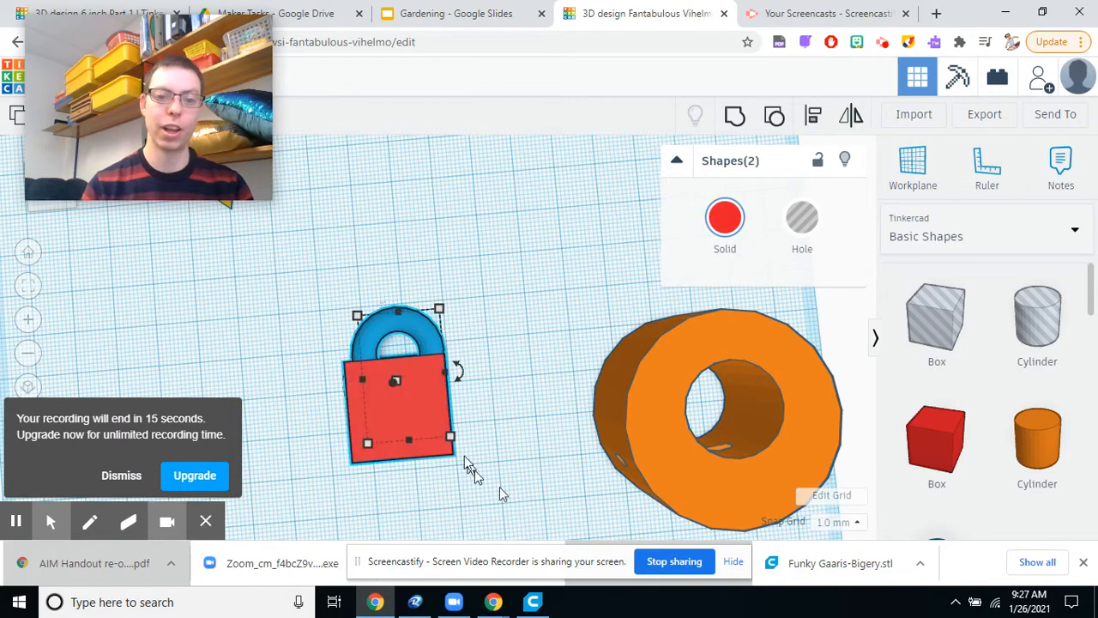
pyautogui.click(735, 116)
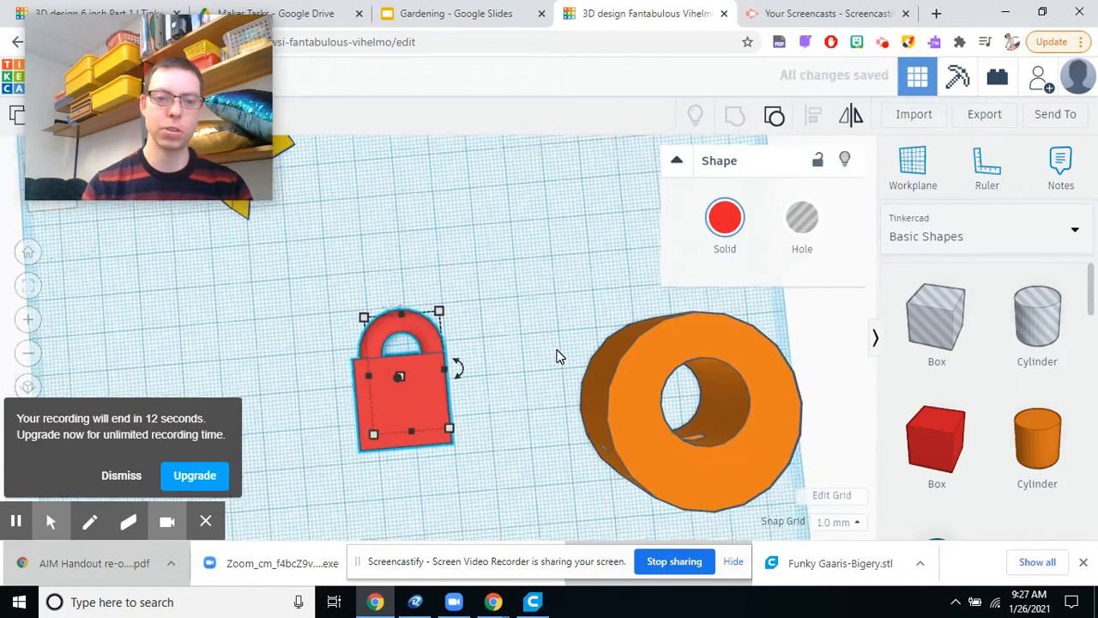
pyautogui.scroll(-3, 557, 356)
pyautogui.click(499, 424)
pyautogui.moveTo(667, 407); pyautogui.dragTo(573, 271, button='right')
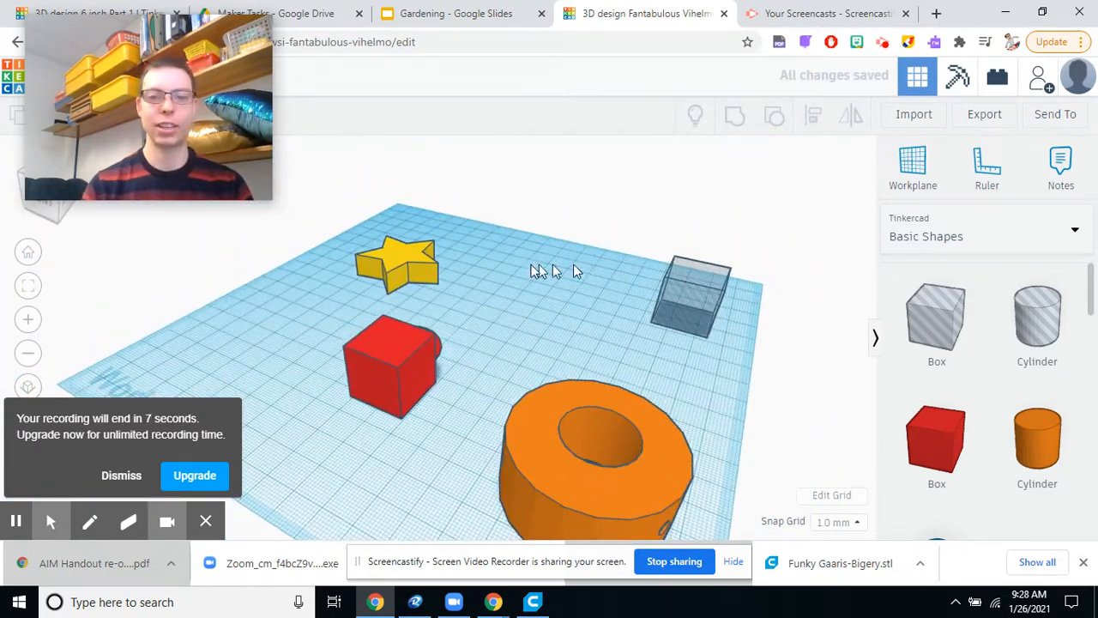
pyautogui.scroll(-4, 495, 296)
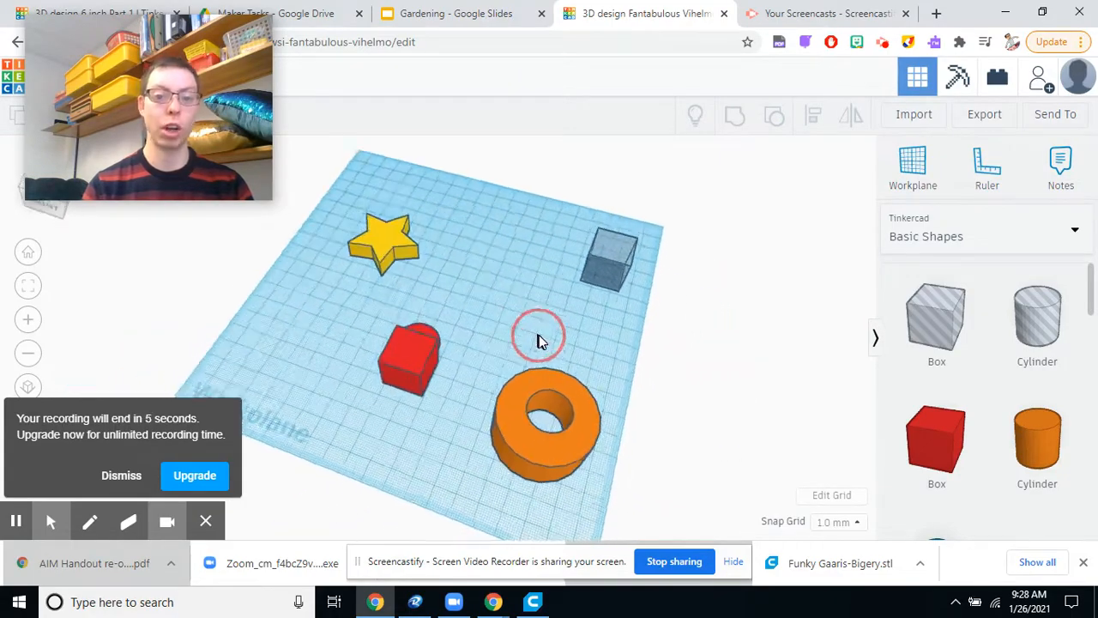